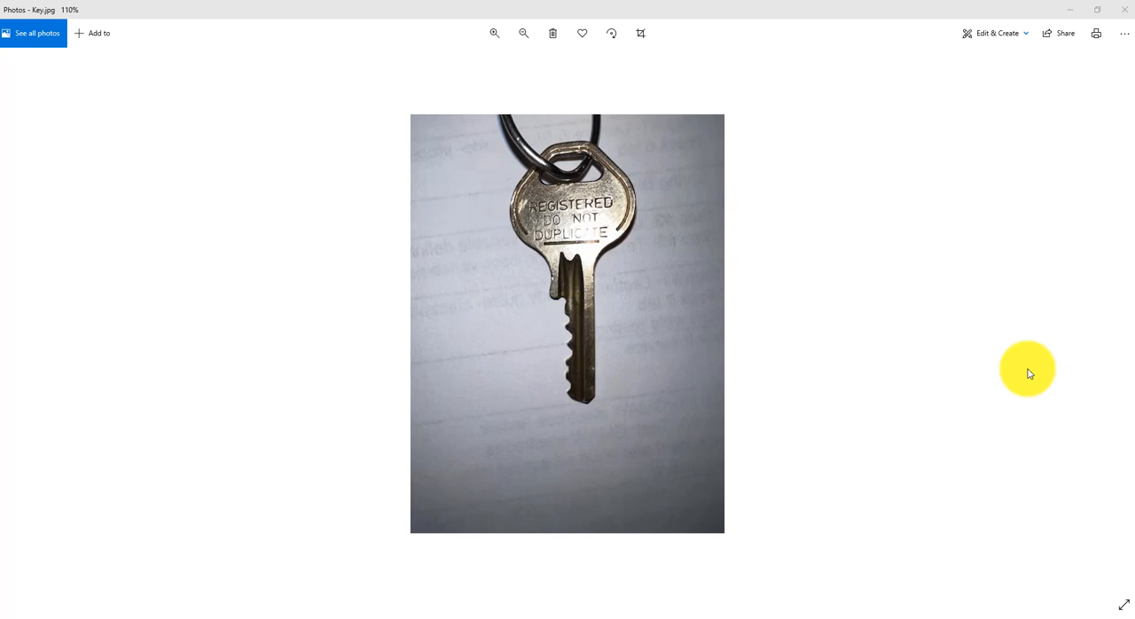
- Switch to the web browser, search Google for "svg converter", and open the Online SVG image converter at image.online-convert.com
left_click(176, 618)
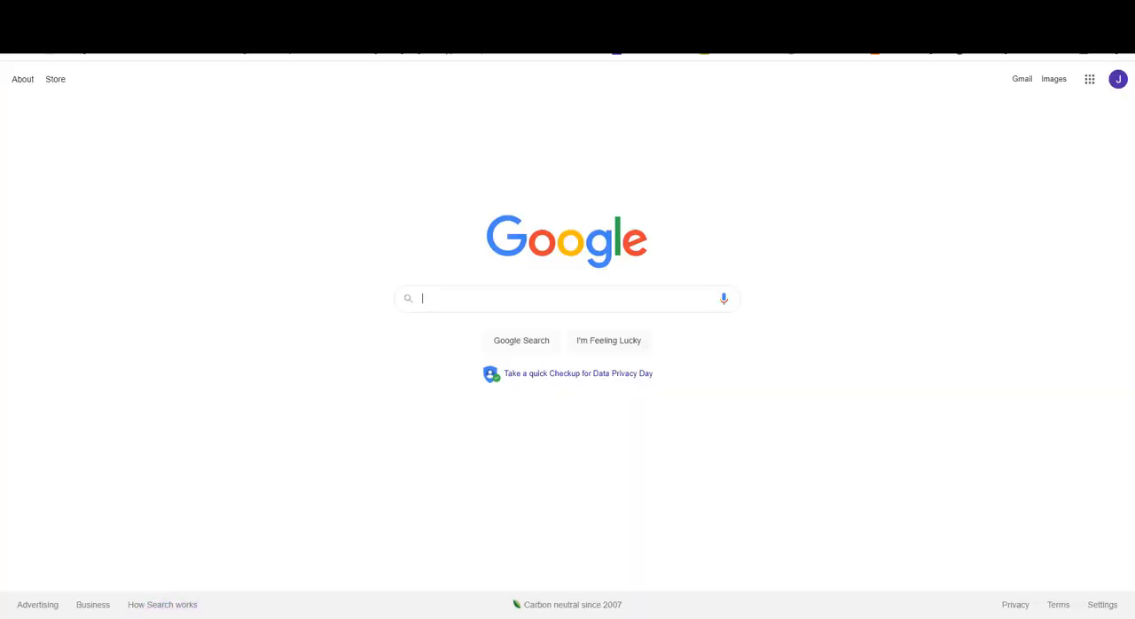
left_click(450, 297)
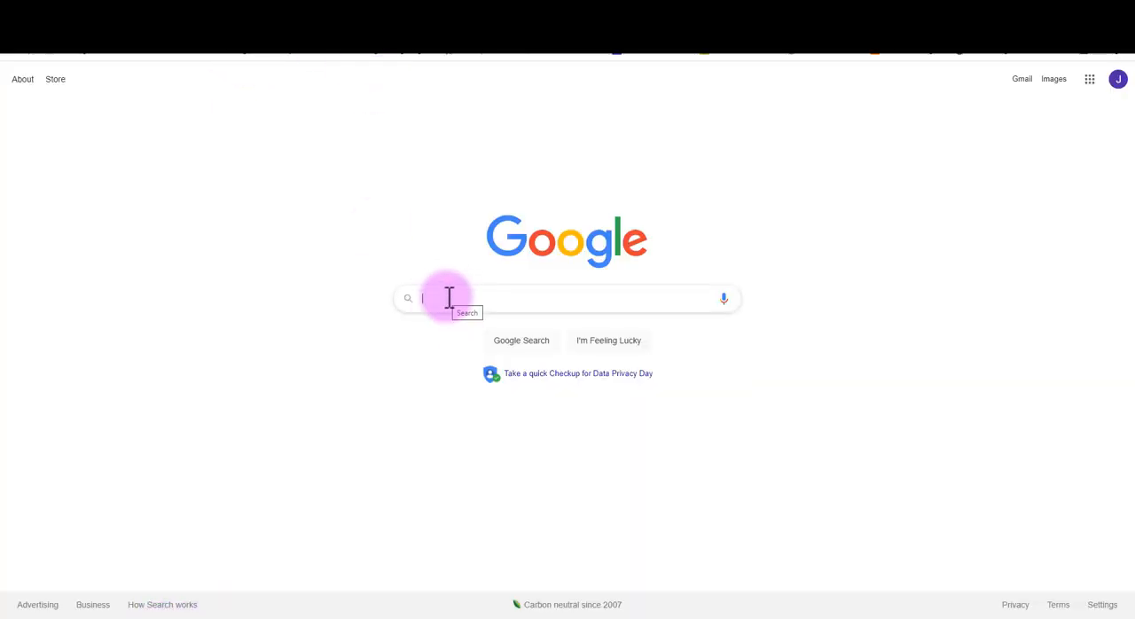
type("svg converter")
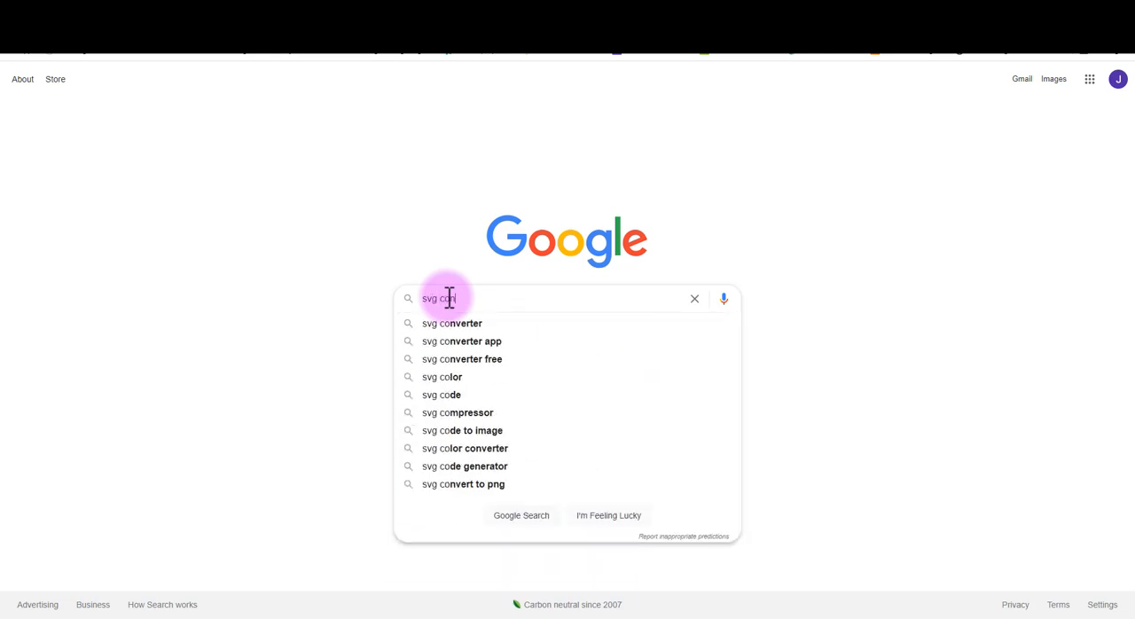
key("Return")
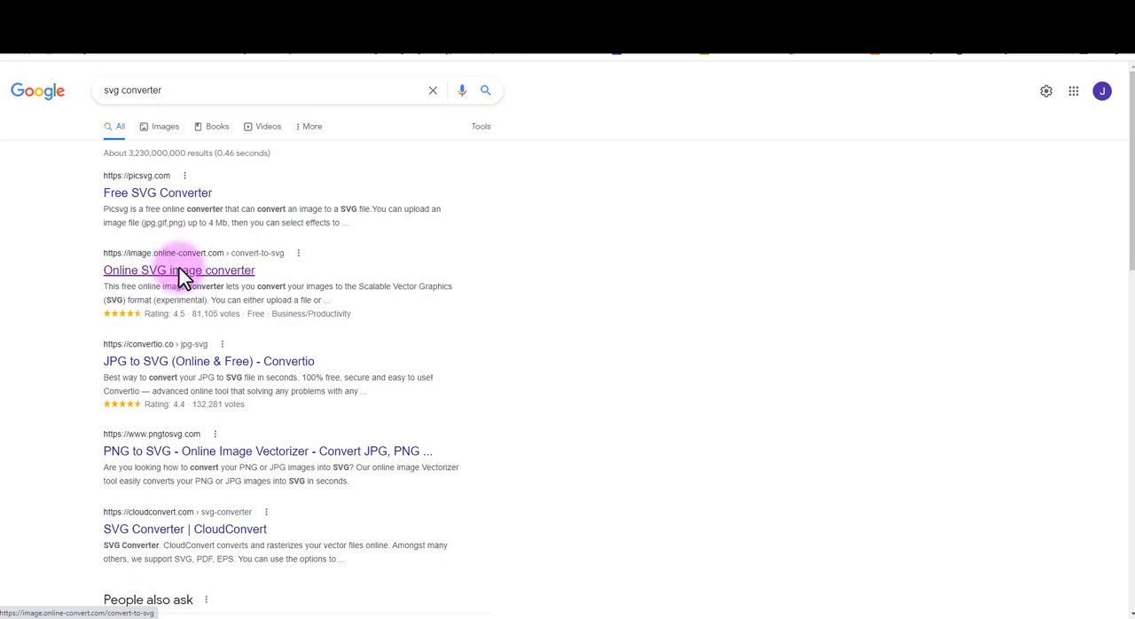
left_click(182, 275)
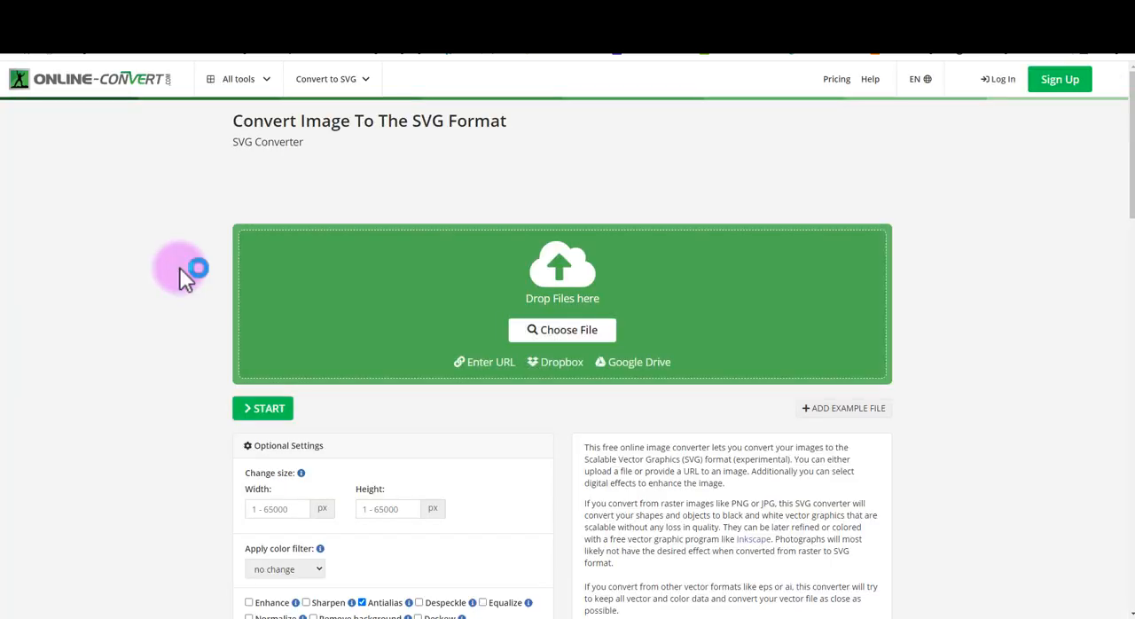
- Choose the Key image from the Desktop as the file to convert to SVG
left_click(564, 333)
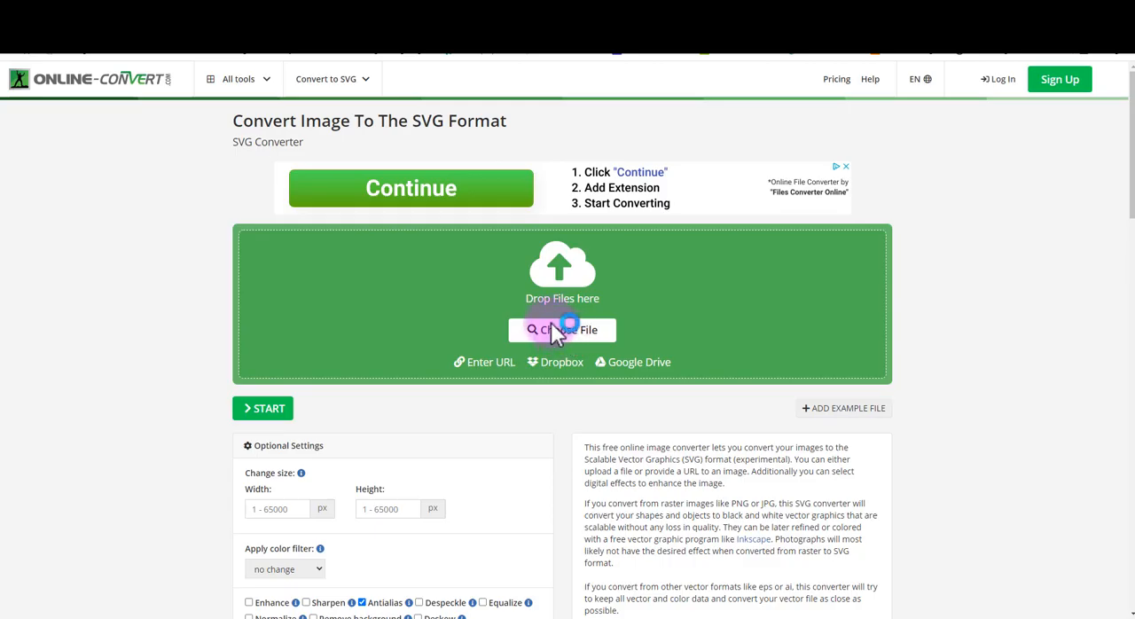
left_click(66, 88)
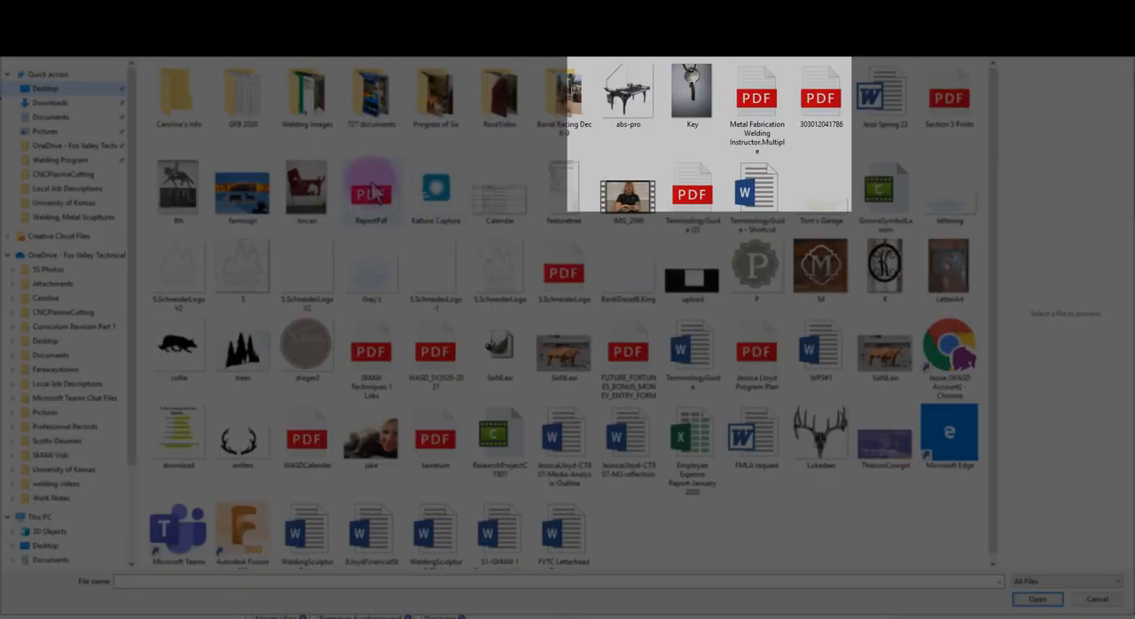
double_click(692, 92)
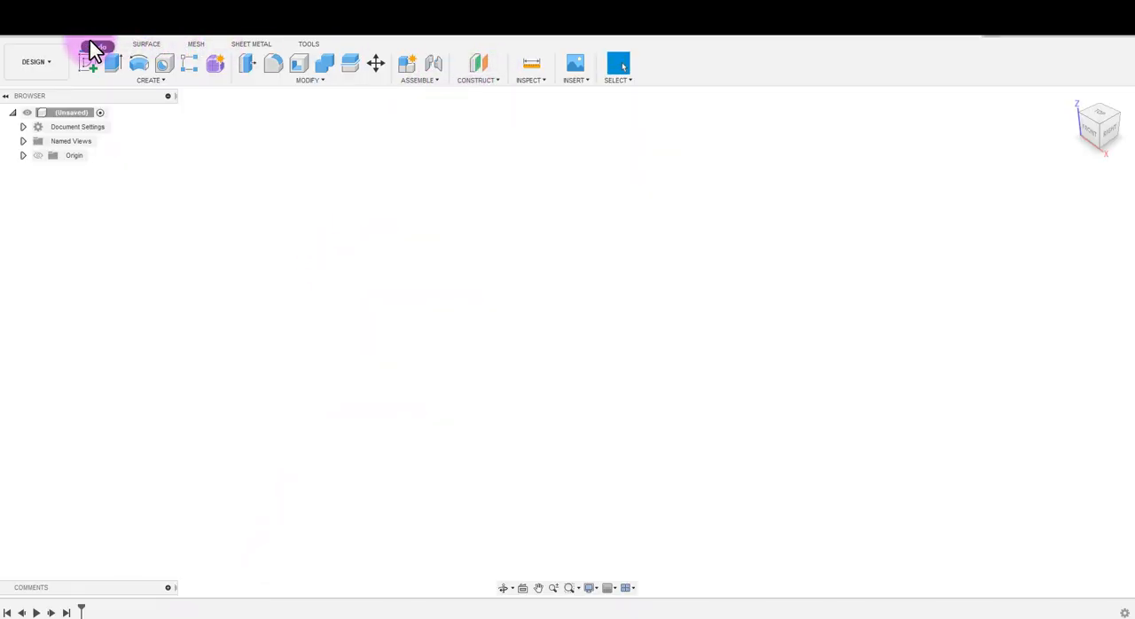
- In Fusion 360, start a new sketch on the horizontal XY plane, viewed from the top
left_click(89, 67)
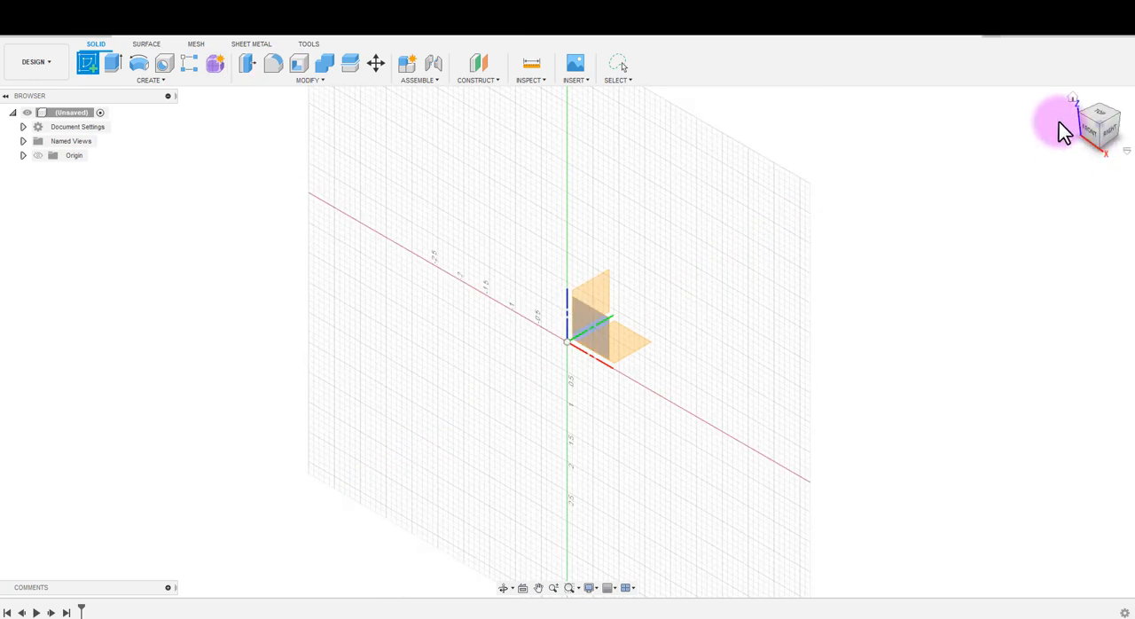
left_click(1099, 114)
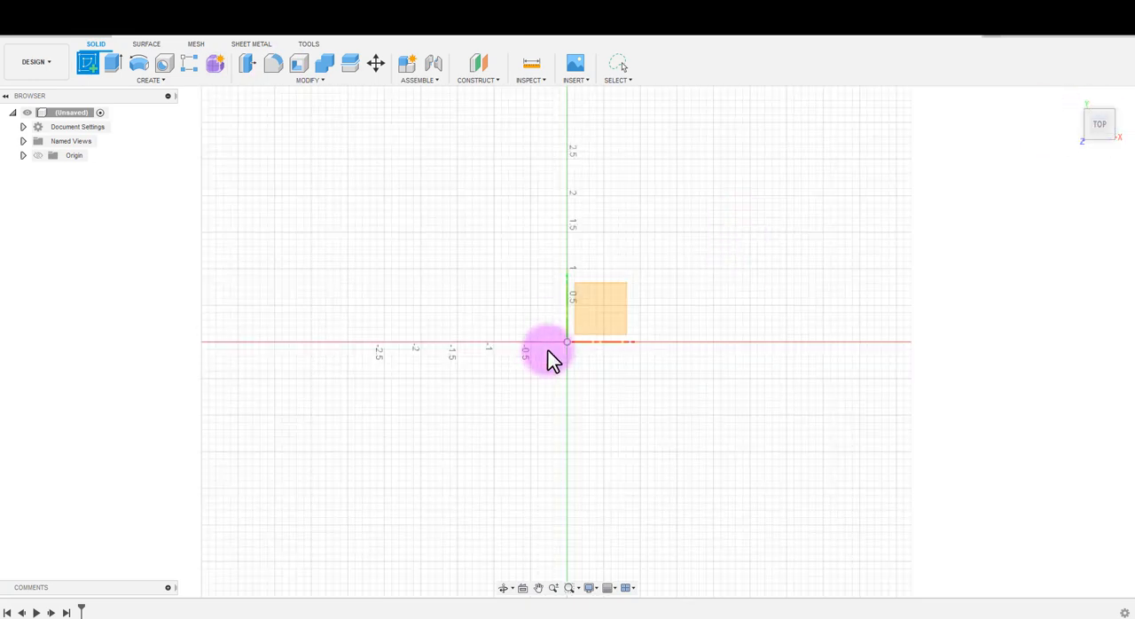
left_click(581, 321)
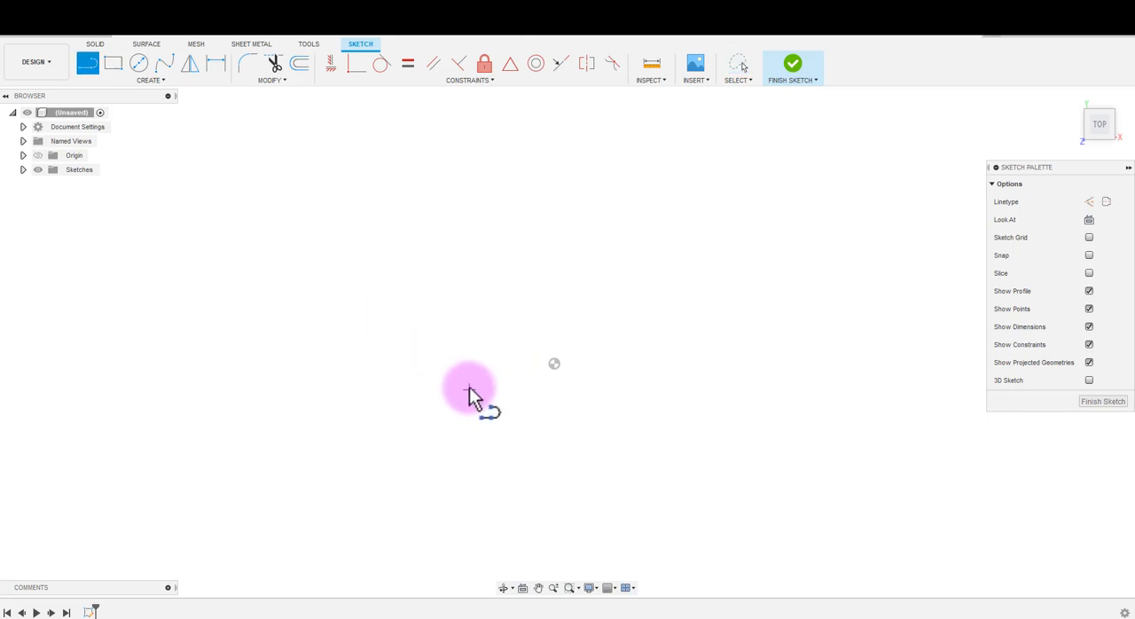
- Draw a vertical reference line 1.875 in long to one side of the sketch origin
left_click(469, 389)
type("1")
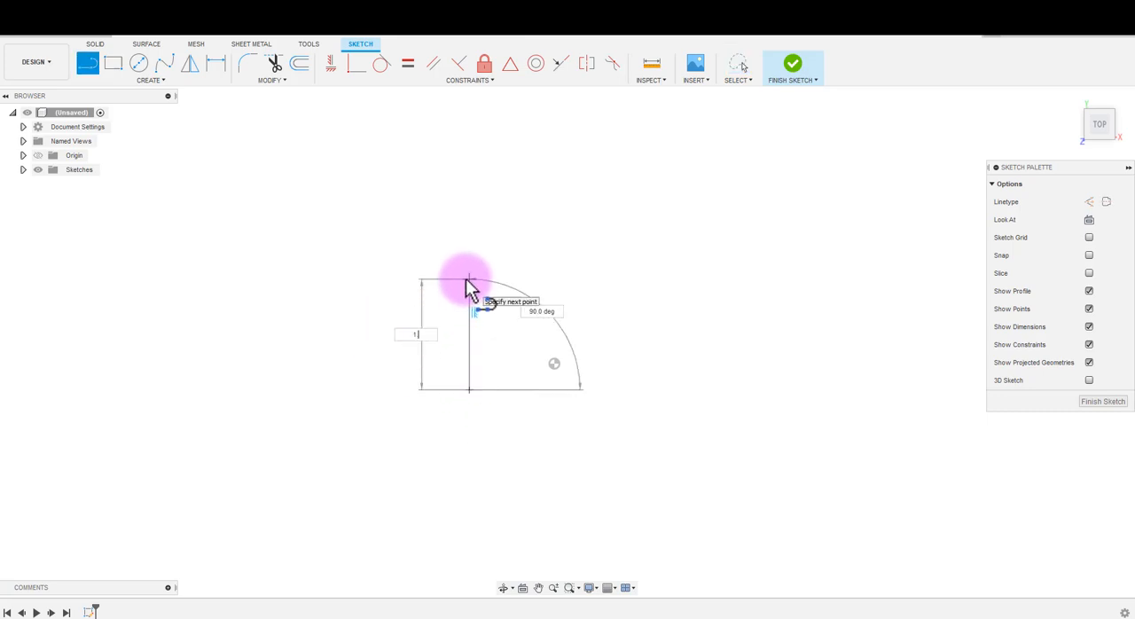
type(".875")
key("Return")
key("Escape")
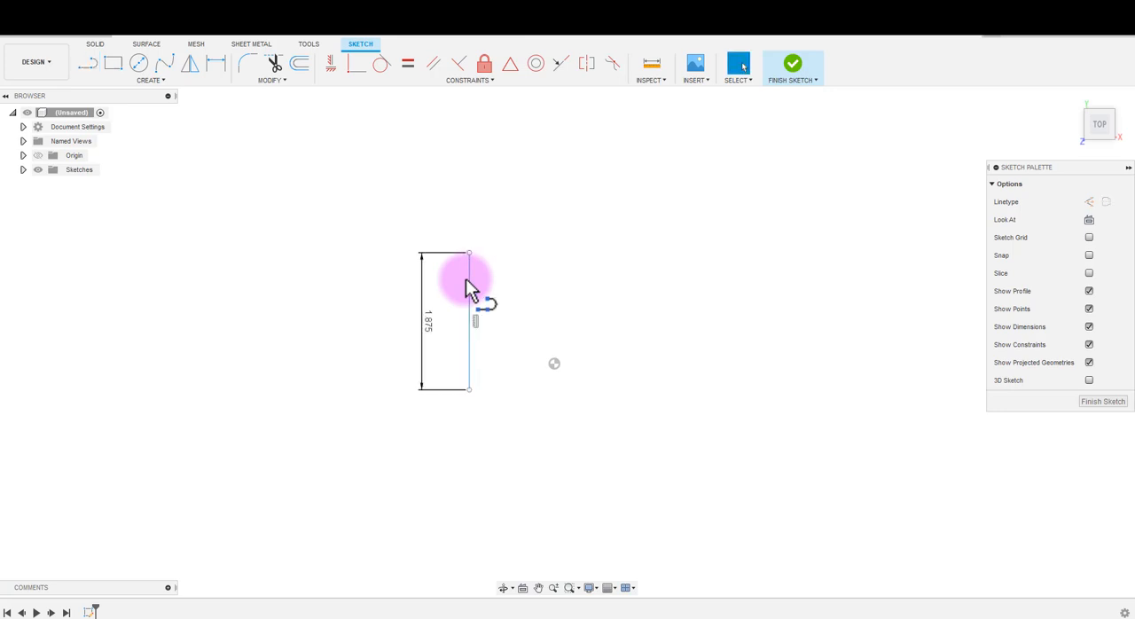
- Try inserting Key.svg from the computer's Downloads folder, offsetting it about -2.161 in X and -2.46 in Y beside the reference line
scroll(461, 313, "up", 3)
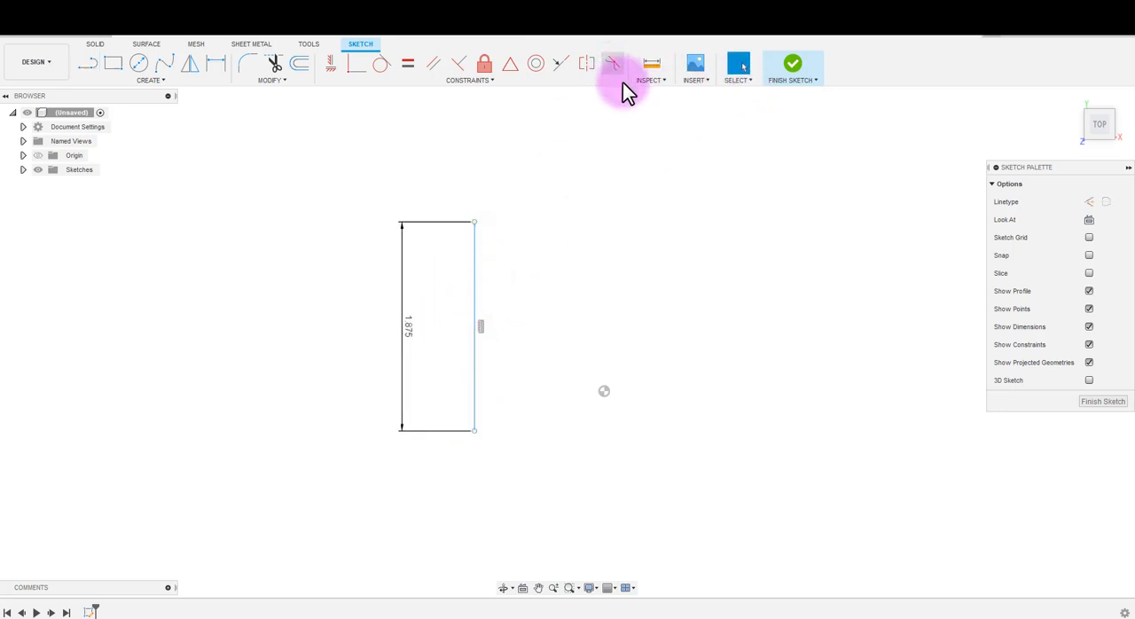
left_click(696, 79)
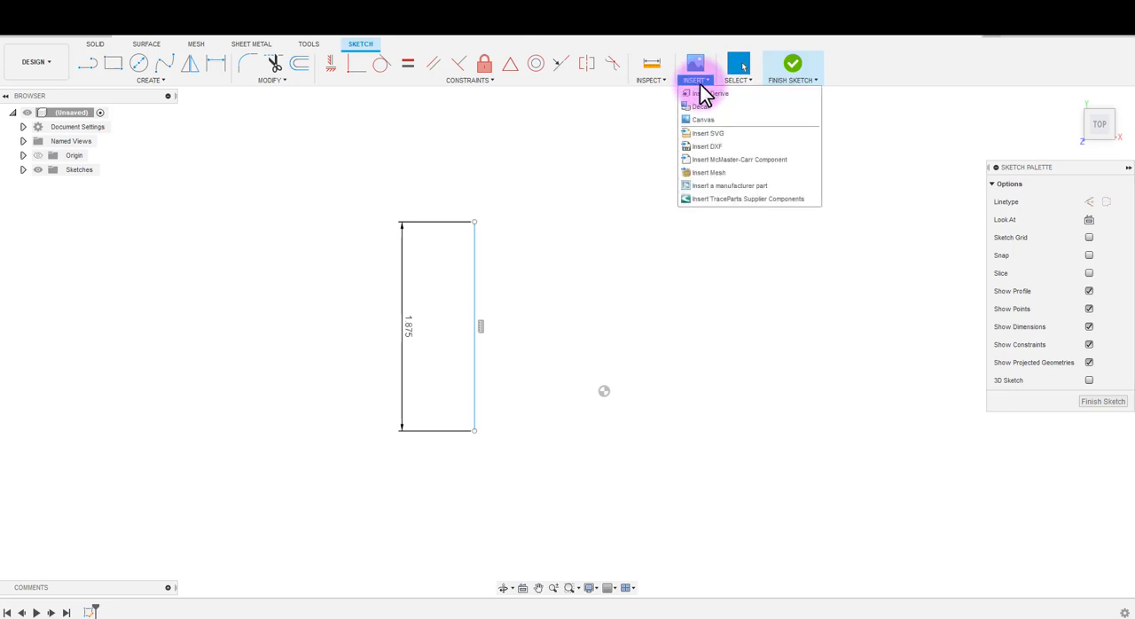
left_click(709, 143)
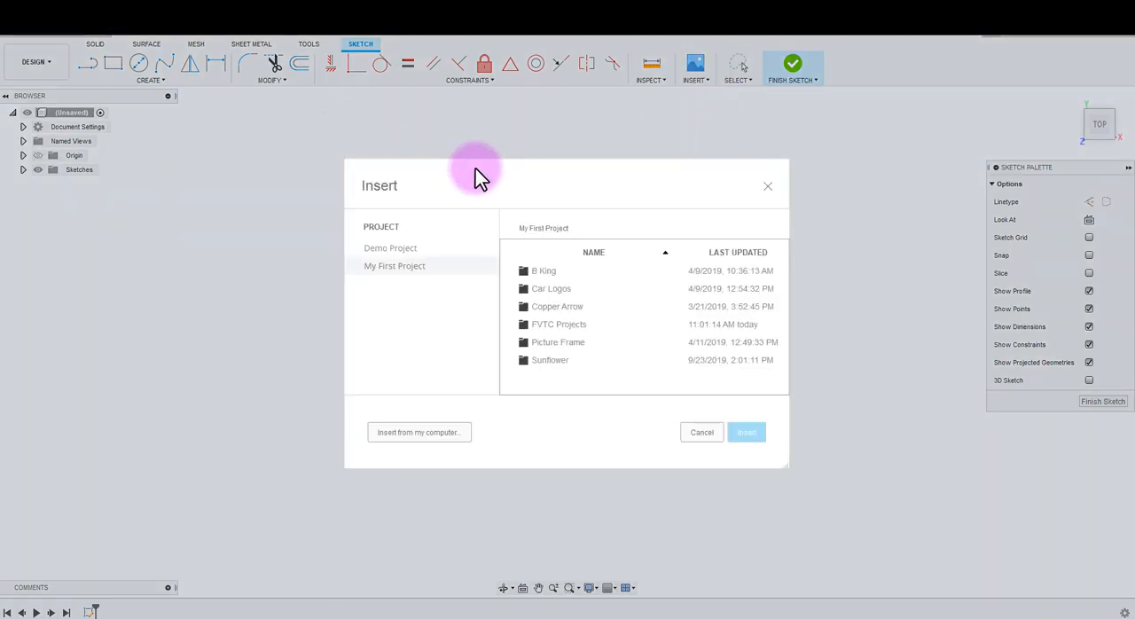
left_click(419, 434)
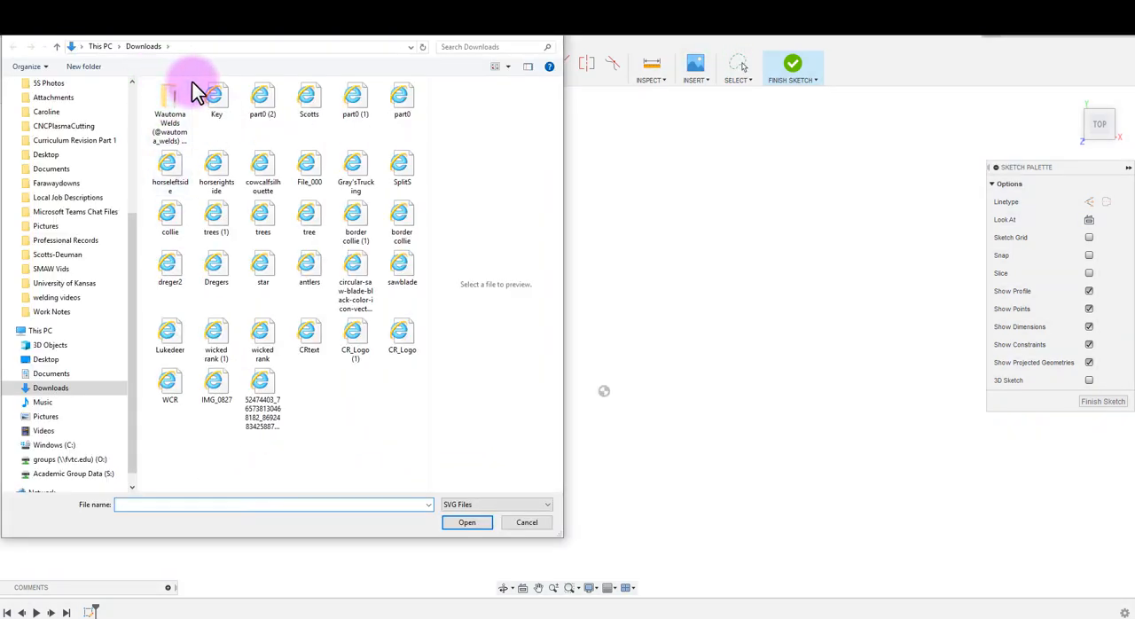
double_click(227, 99)
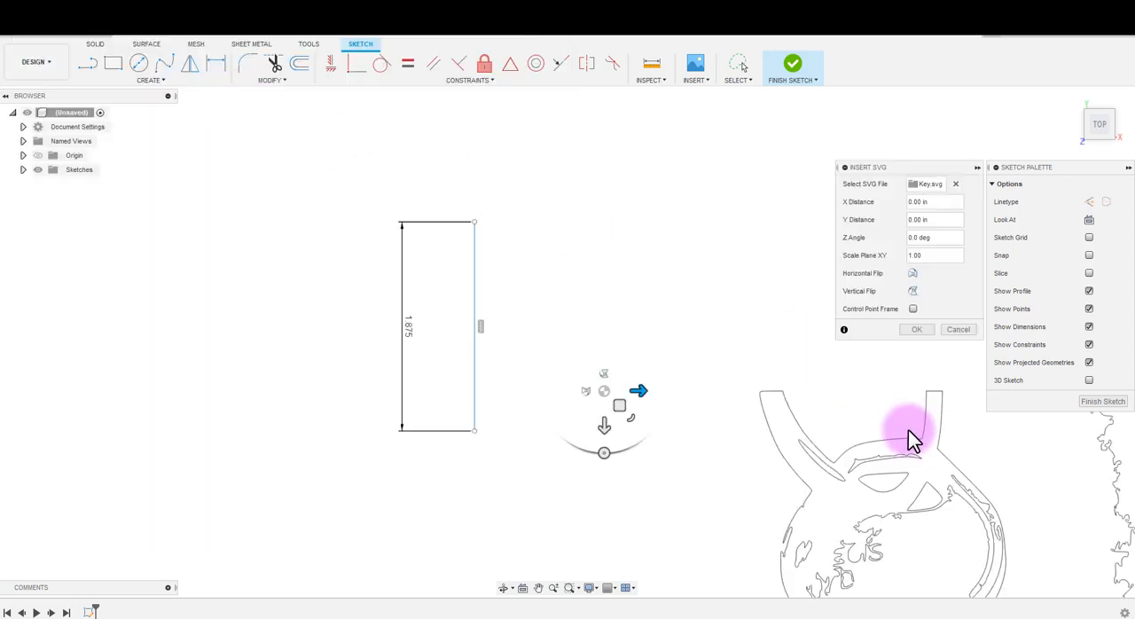
left_click_drag(609, 405, 381, 135)
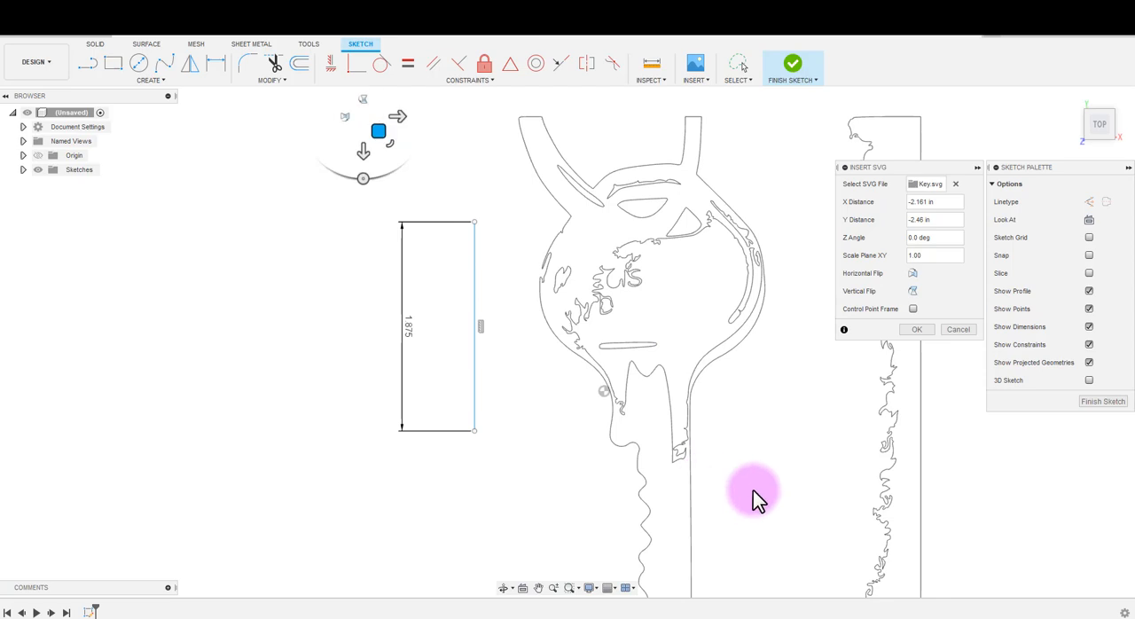
- Examine the imported SVG's key outline and teeth against the reference line, and discard the SVG insertion
scroll(753, 490, "down", 5)
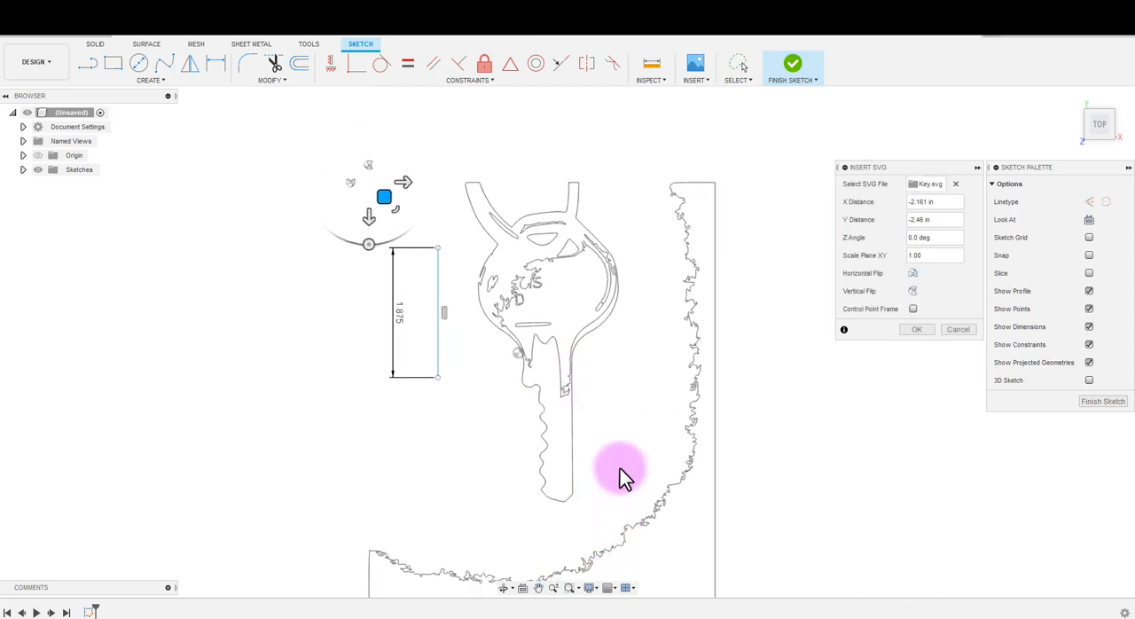
mouse_move(620, 469)
middle_mouse_down()
mouse_move(629, 314)
mouse_move(626, 408)
middle_mouse_up()
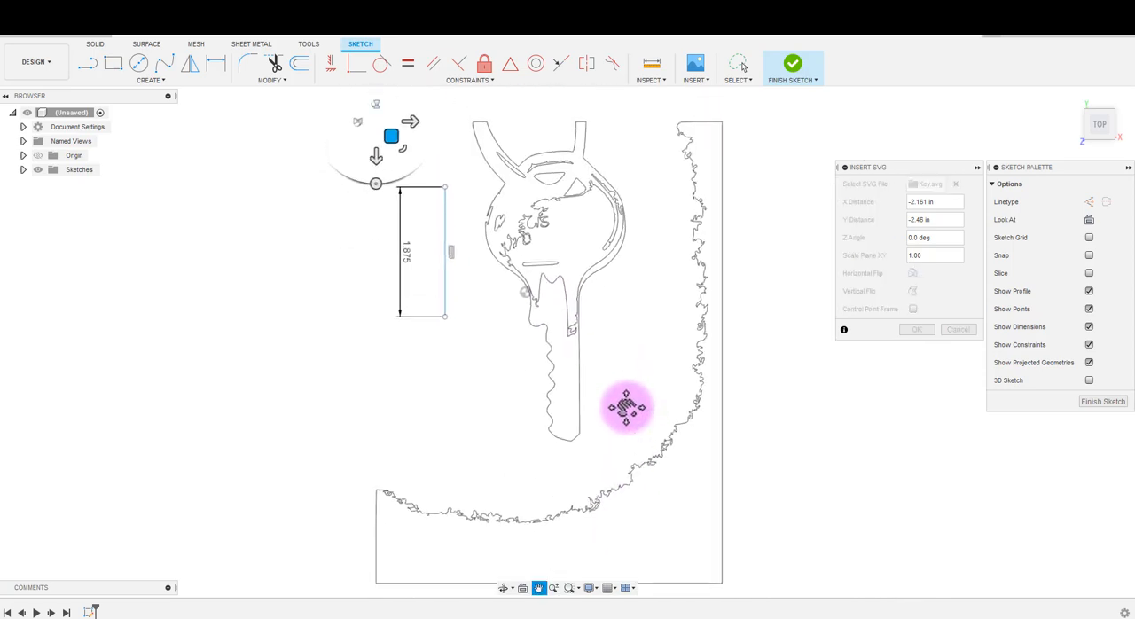
scroll(636, 410, "up", 2)
scroll(639, 408, "down", 2)
scroll(640, 411, "up", 2)
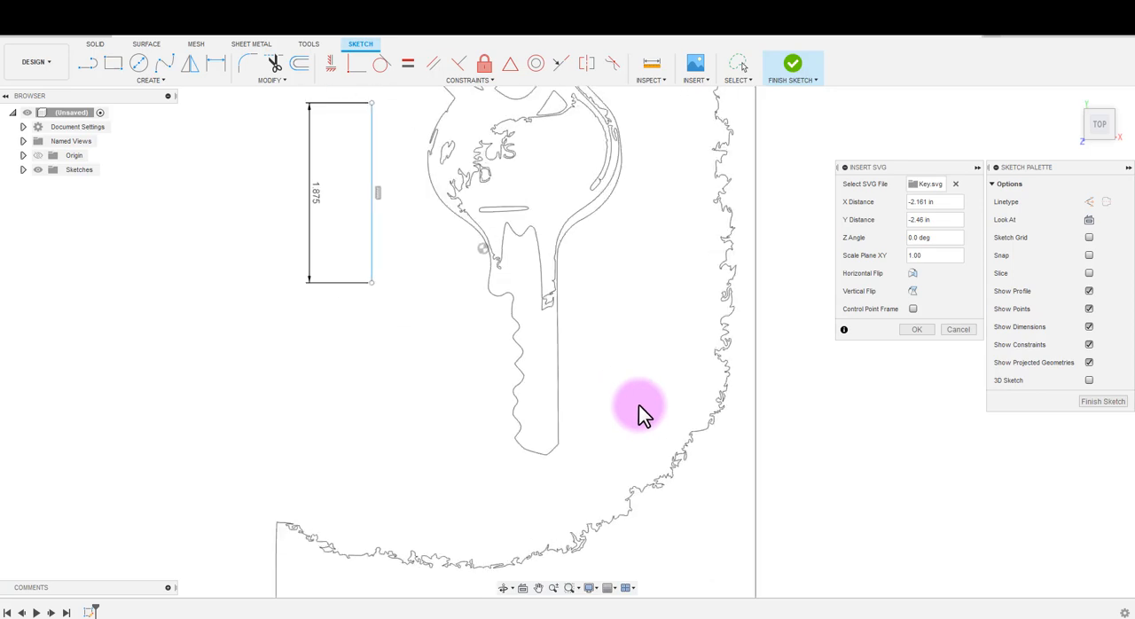
scroll(641, 408, "up", 1)
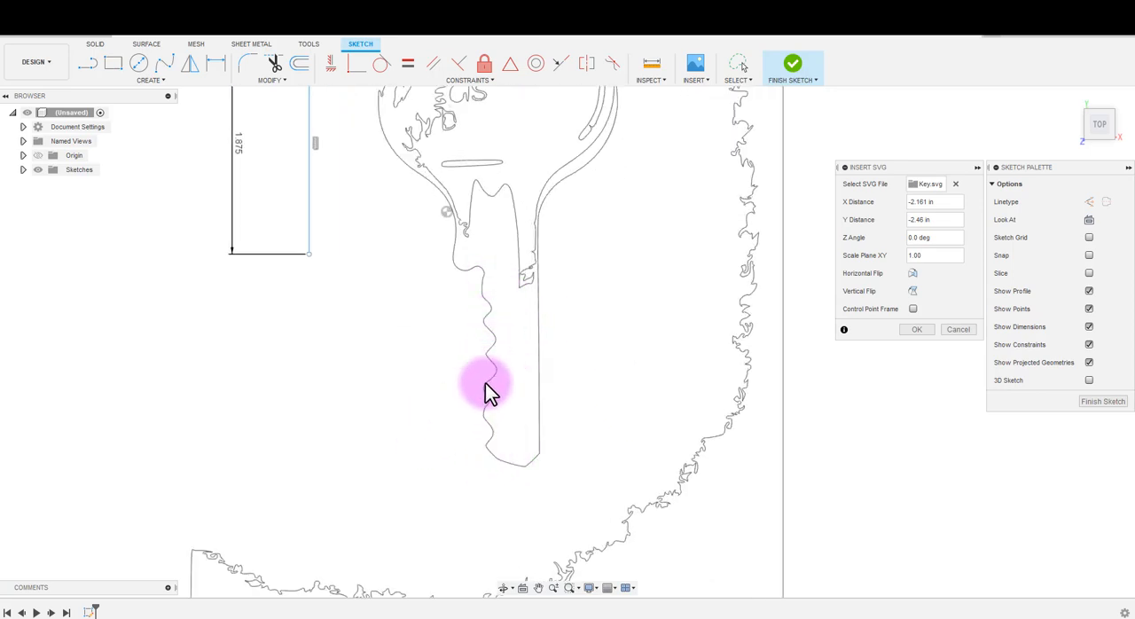
scroll(539, 474, "down", 1)
scroll(538, 470, "down", 1)
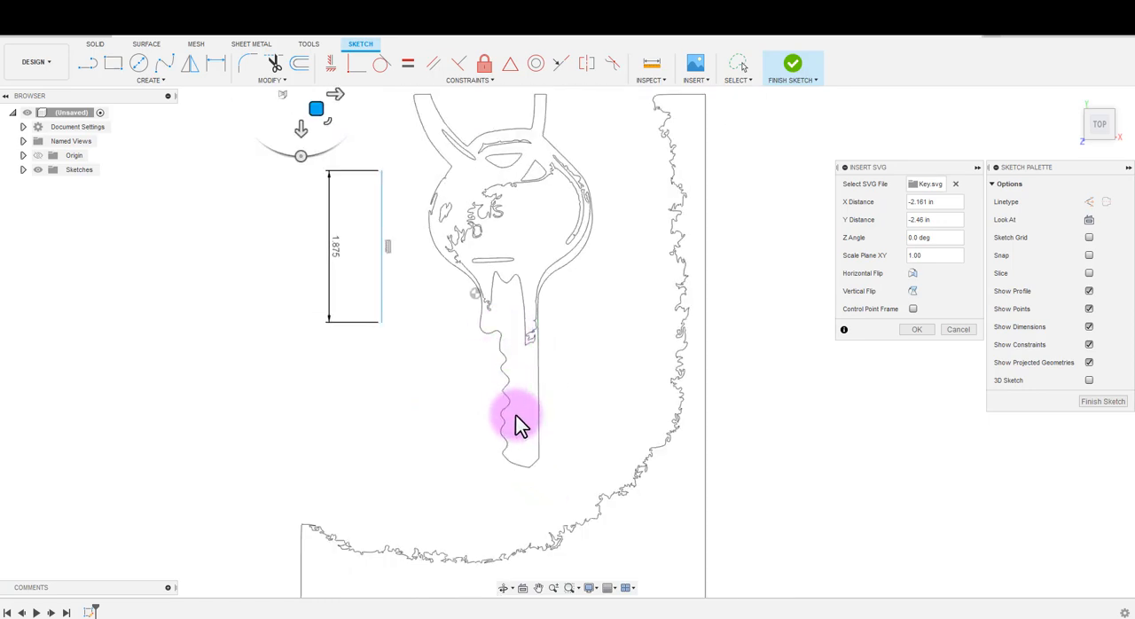
scroll(520, 396, "down", 1)
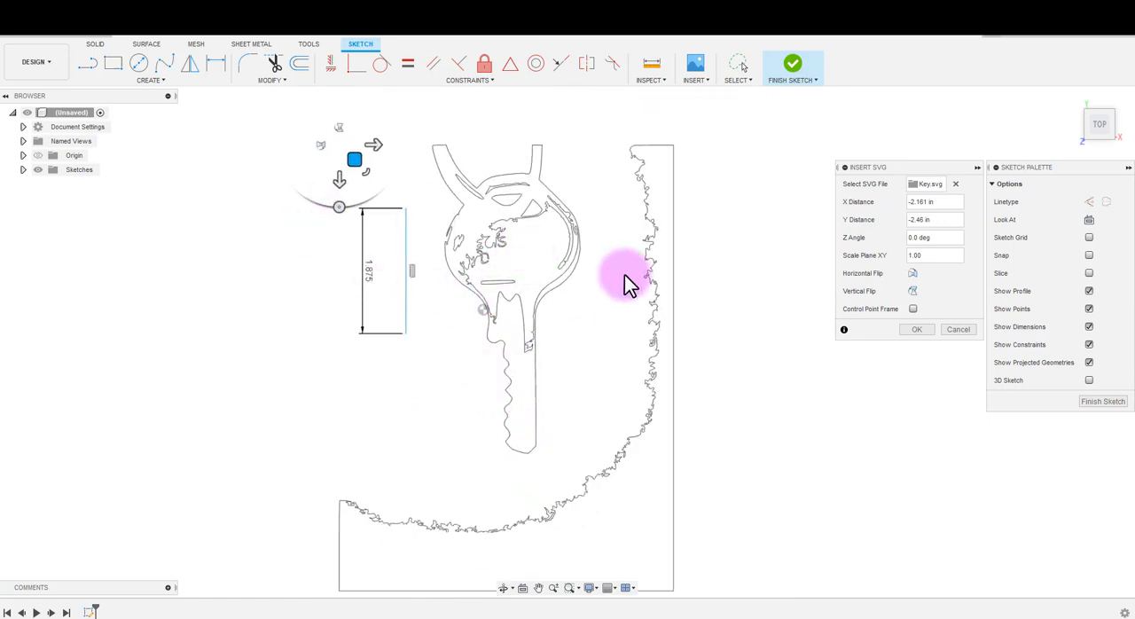
left_click(957, 329)
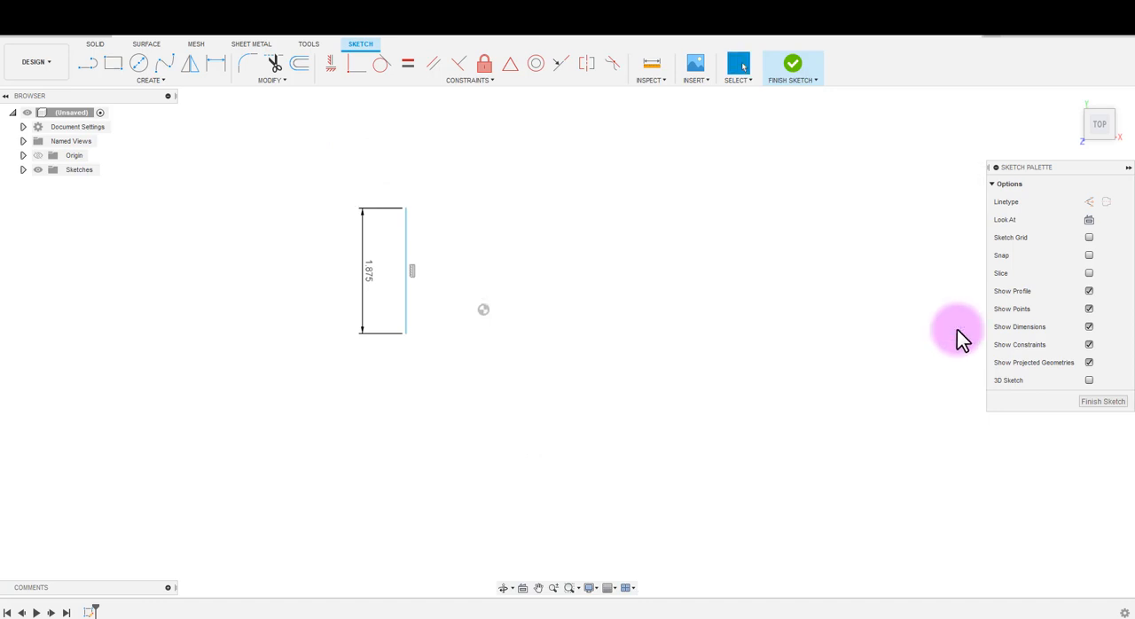
- Insert Key.jpg from the Desktop as a canvas on the XY plane
left_click(702, 79)
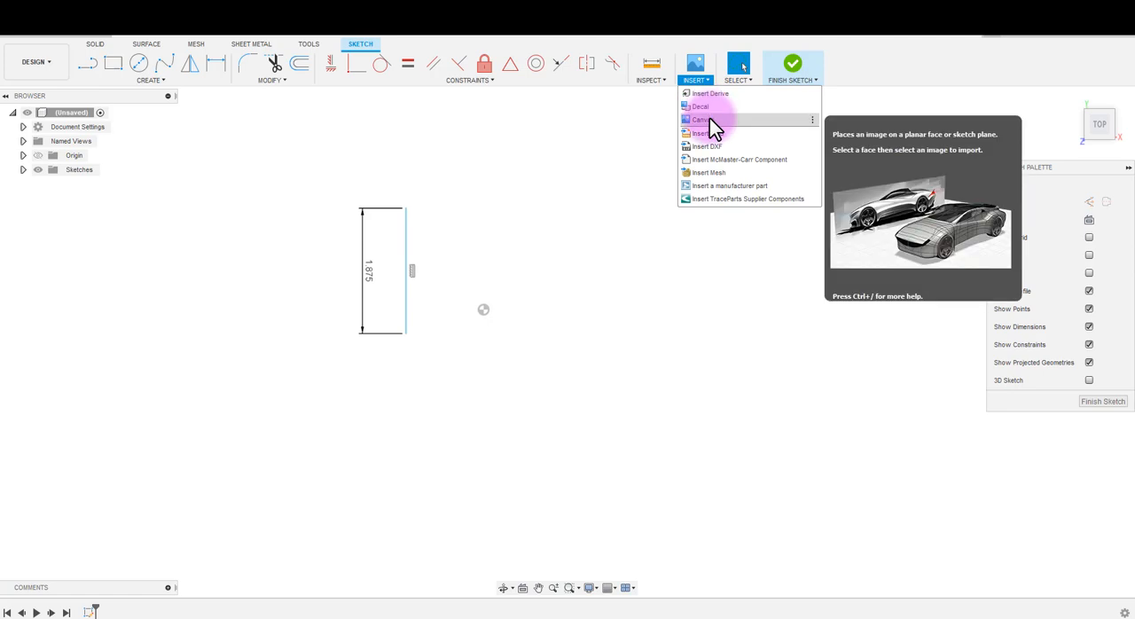
left_click(709, 118)
left_click(418, 432)
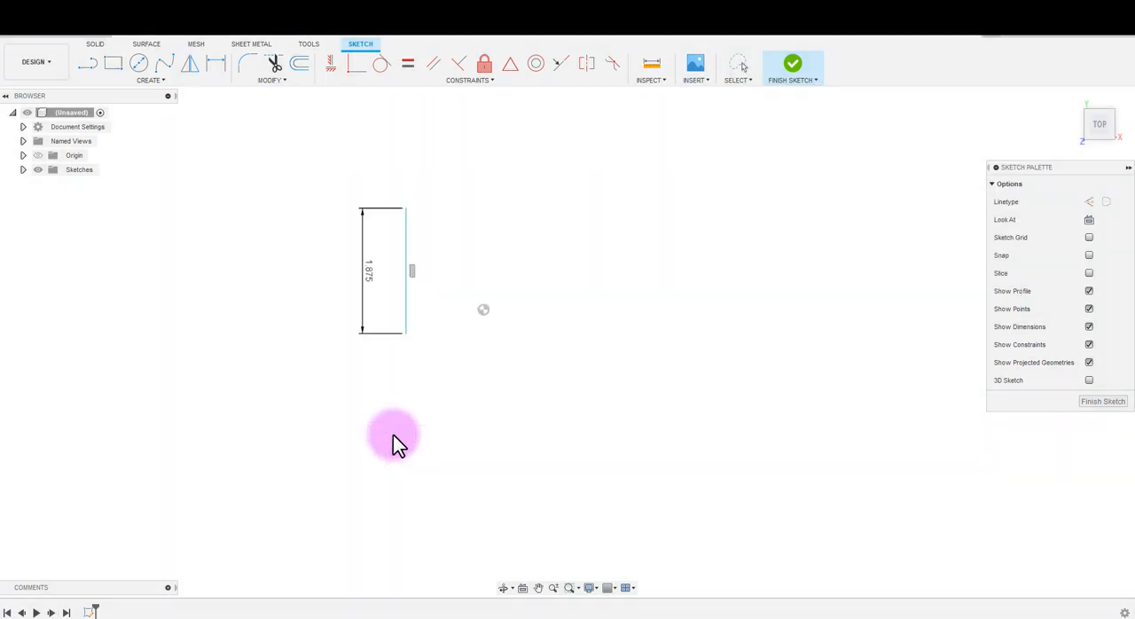
scroll(67, 118, "up", 5)
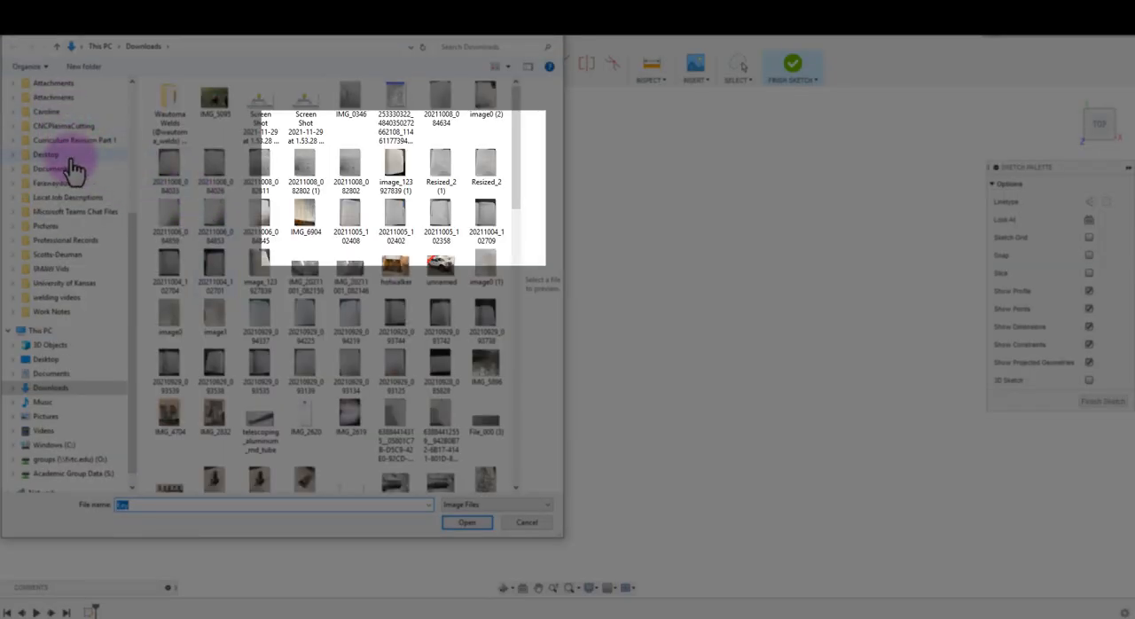
left_click(75, 109)
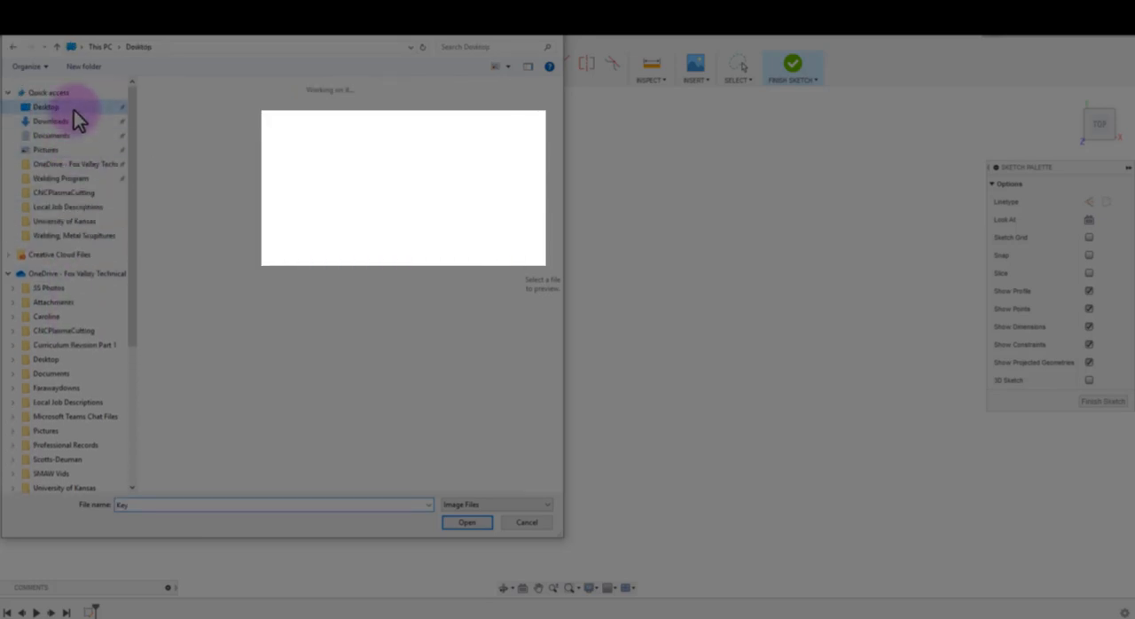
double_click(393, 178)
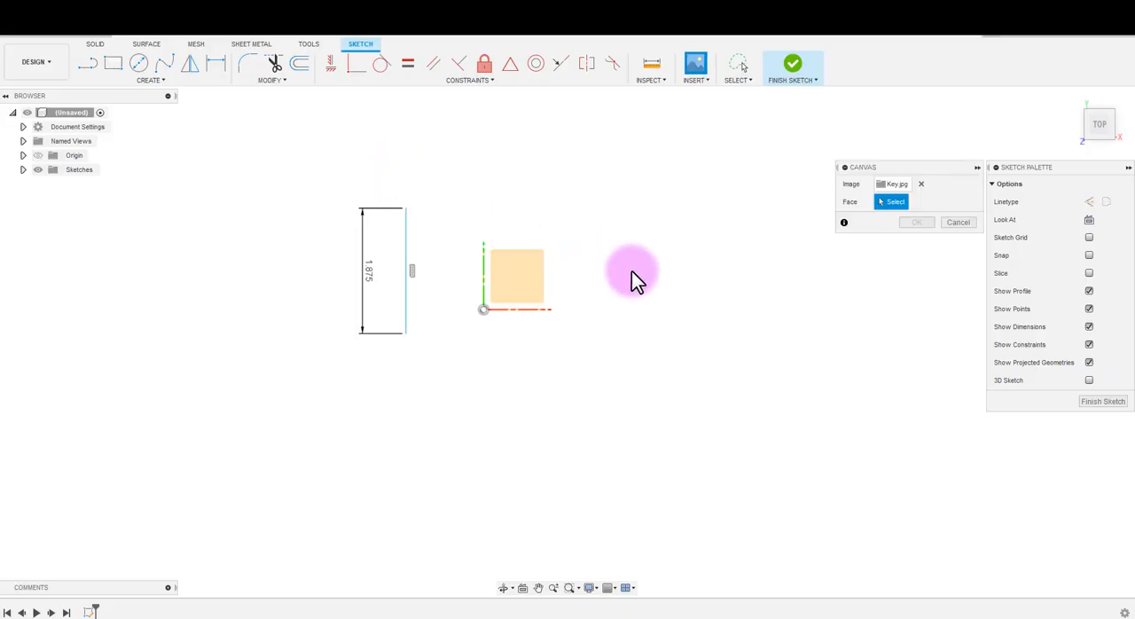
left_click(517, 277)
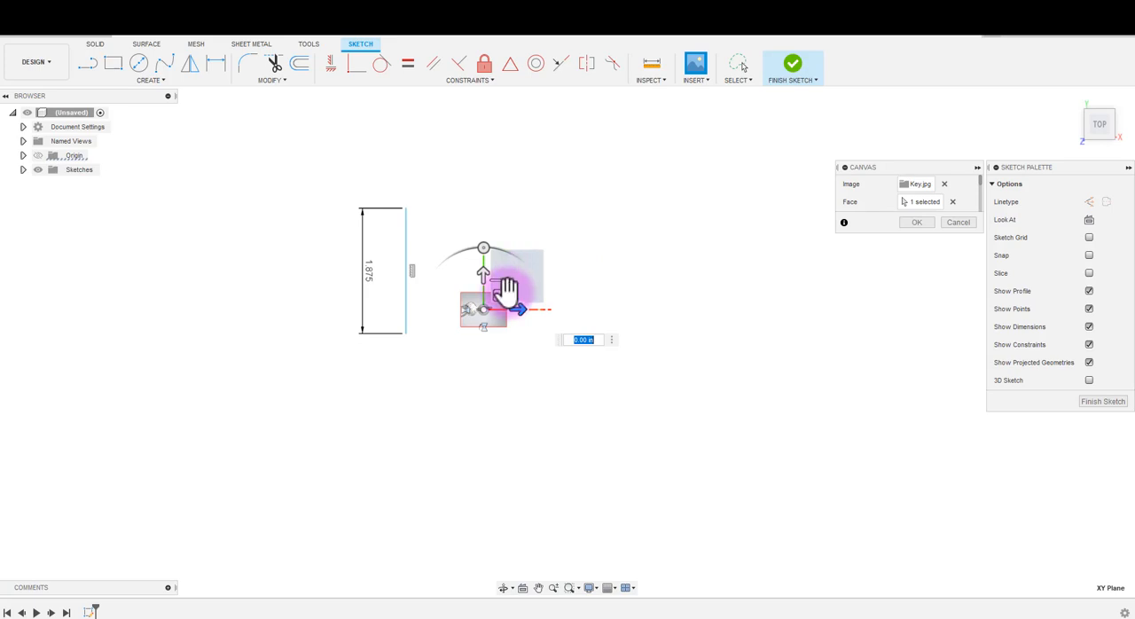
- Shift the key canvas about 0.30 in sideways, turn it so the blade points down, and enlarge it to about 1.97 times
left_click_drag(516, 303, 544, 314)
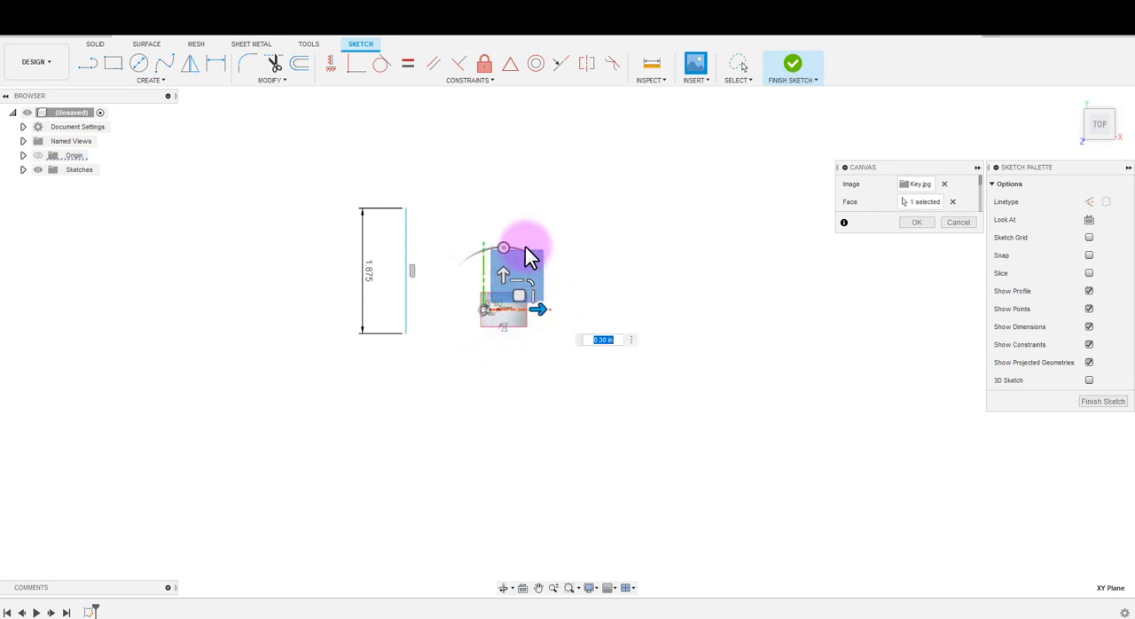
scroll(515, 284, "up", 5)
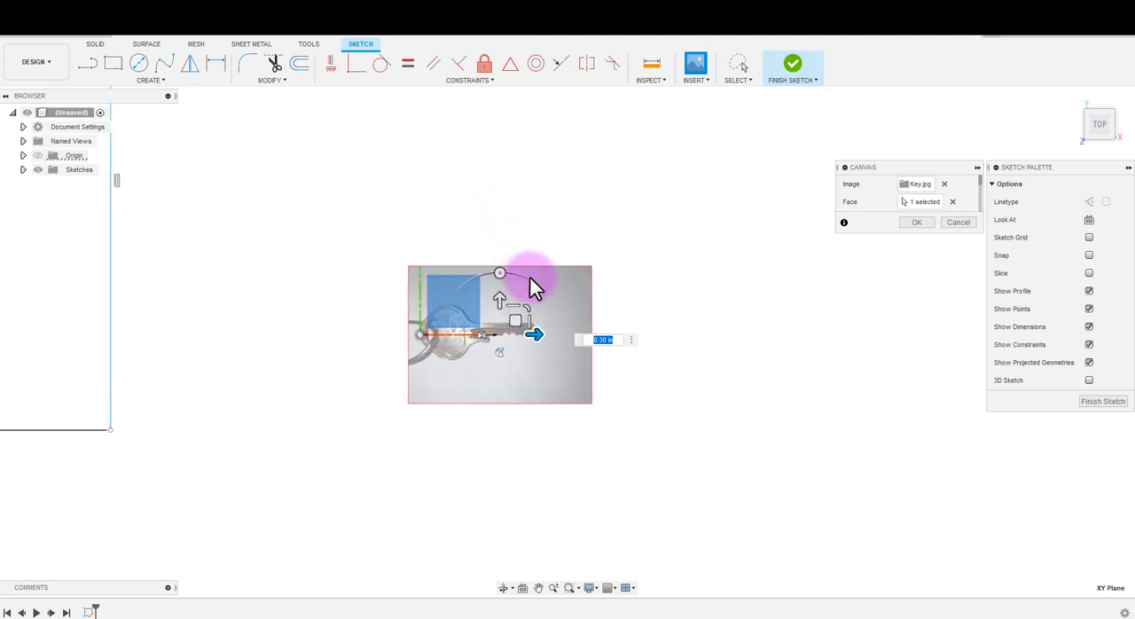
left_click_drag(507, 275, 487, 410)
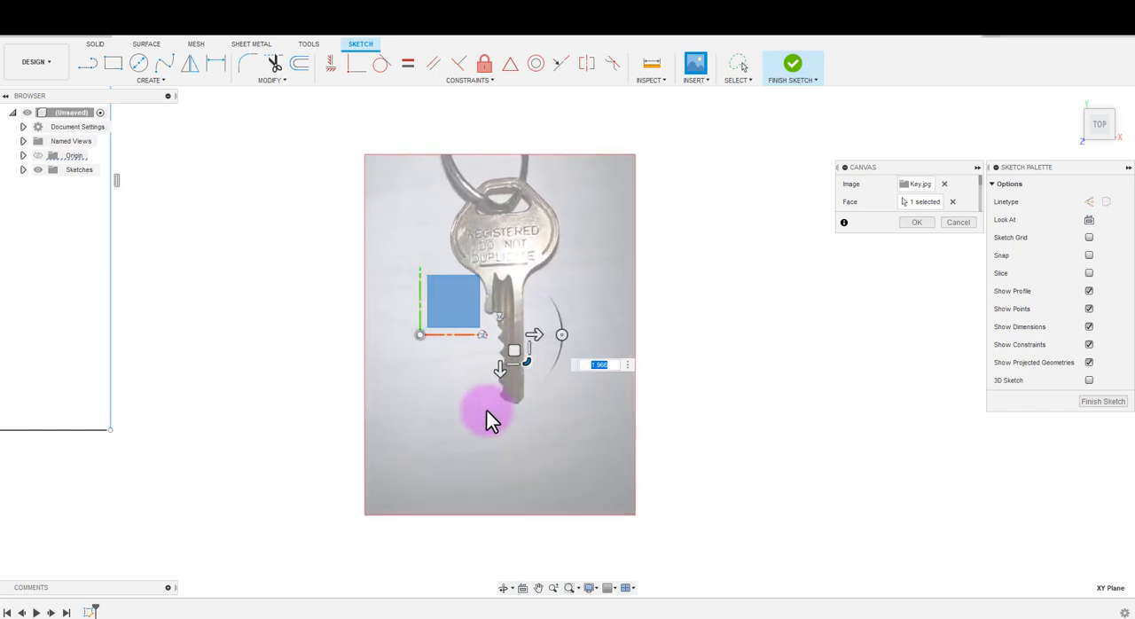
scroll(487, 409, "down", 2)
- Move the key canvas over the 1.875 in reference line and scale it so the key matches the line's length
left_click_drag(511, 364, 346, 310)
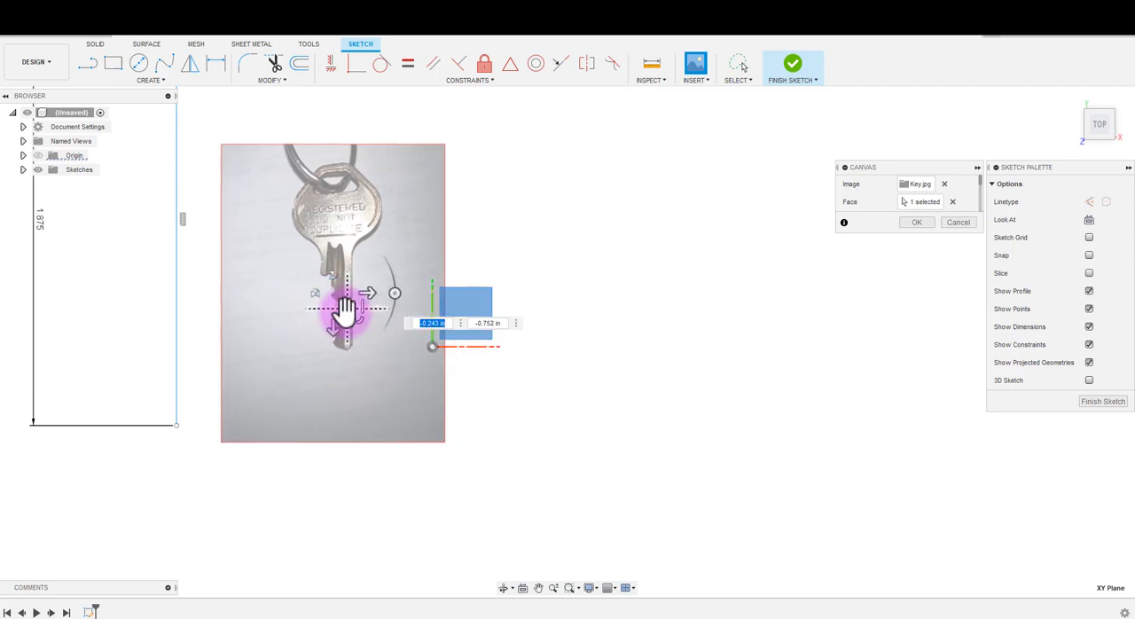
scroll(346, 310, "down", 3)
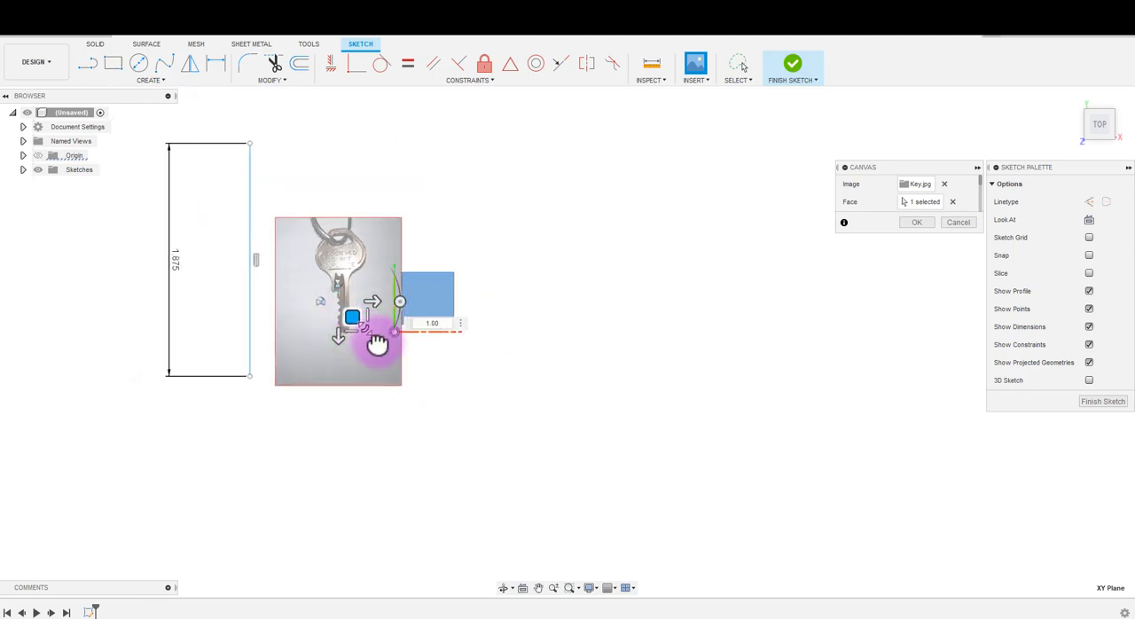
left_click_drag(377, 345, 272, 315)
scroll(190, 330, "up", 2)
scroll(284, 248, "down", 1)
scroll(262, 232, "down", 3)
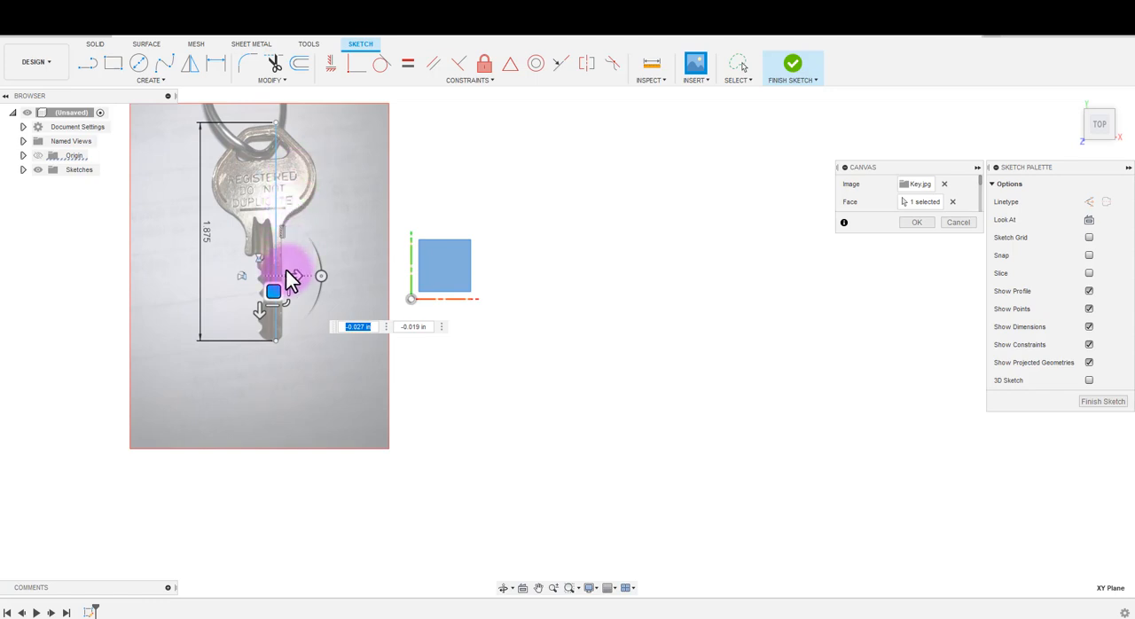
- Fine-tune the canvas position so the key's head and tip meet the reference line's ends, and accept the canvas
scroll(358, 266, "up", 1)
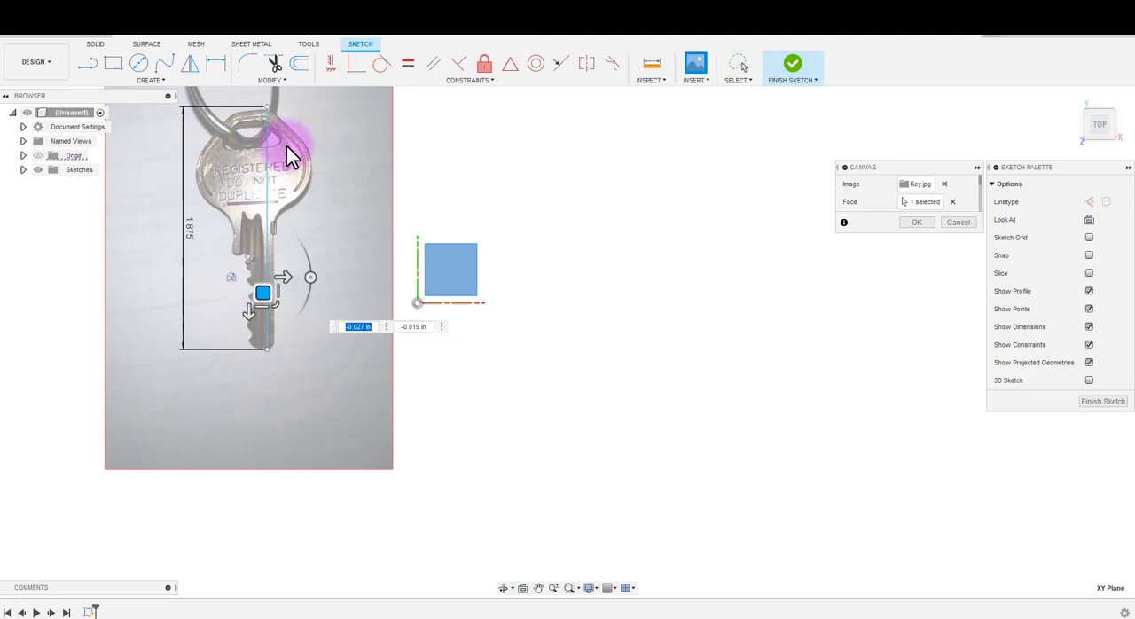
left_click_drag(258, 289, 263, 291)
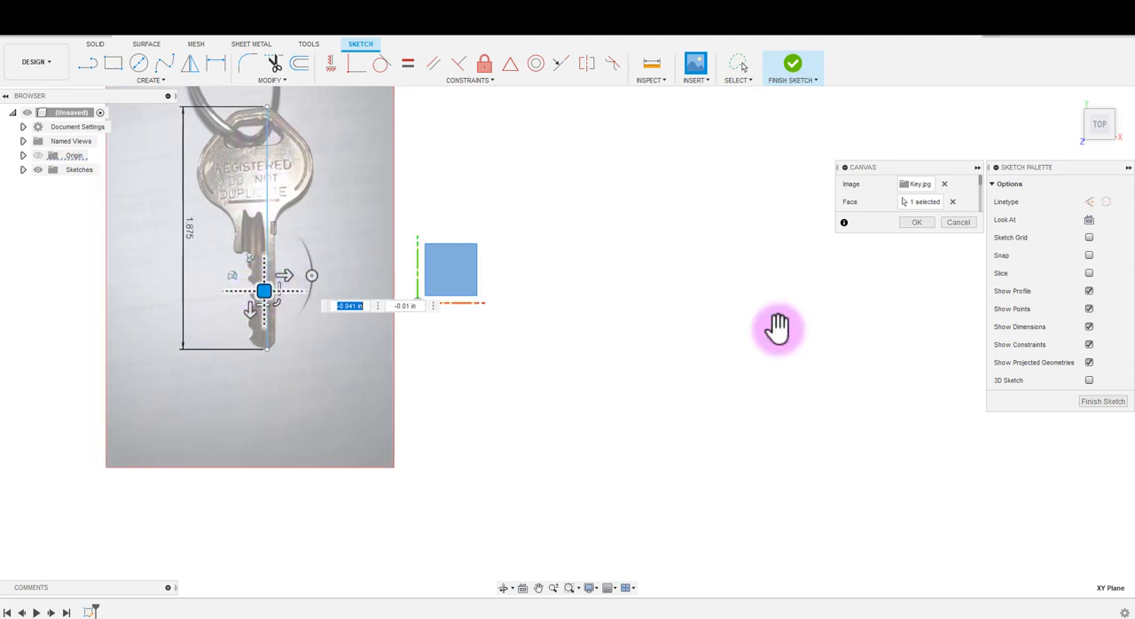
left_click(919, 224)
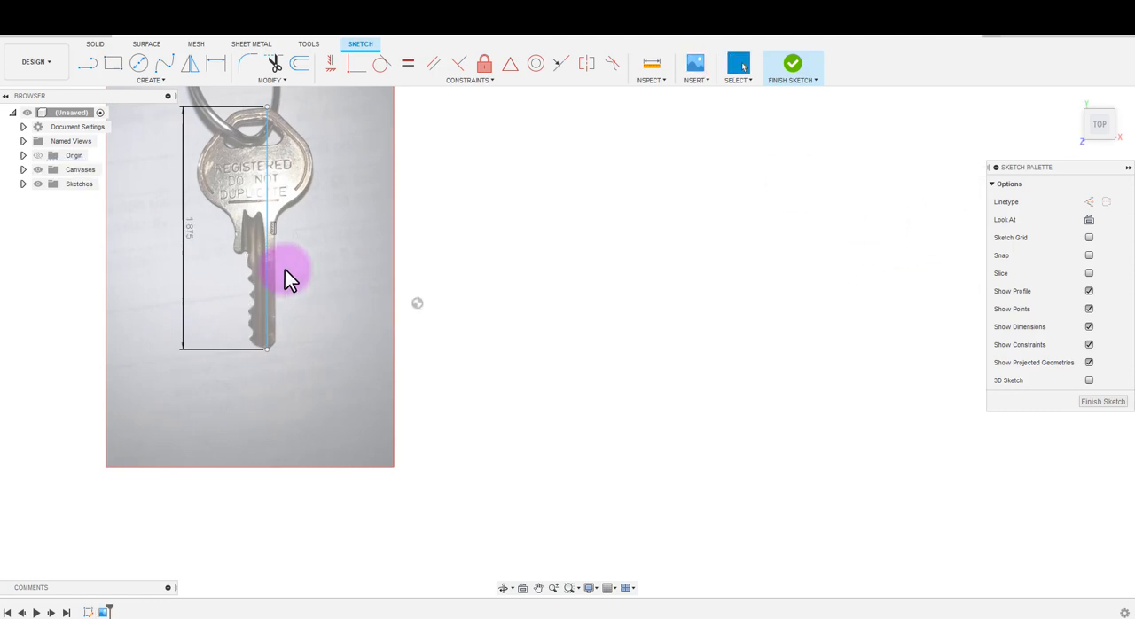
- Trace the key's tip with connected lines about 0.12 in and 0.05 in long, from the reference line's lower endpoint to the lowest tooth
scroll(284, 269, "down", 2)
middle_click_drag(286, 271, 479, 319)
scroll(479, 319, "up", 4)
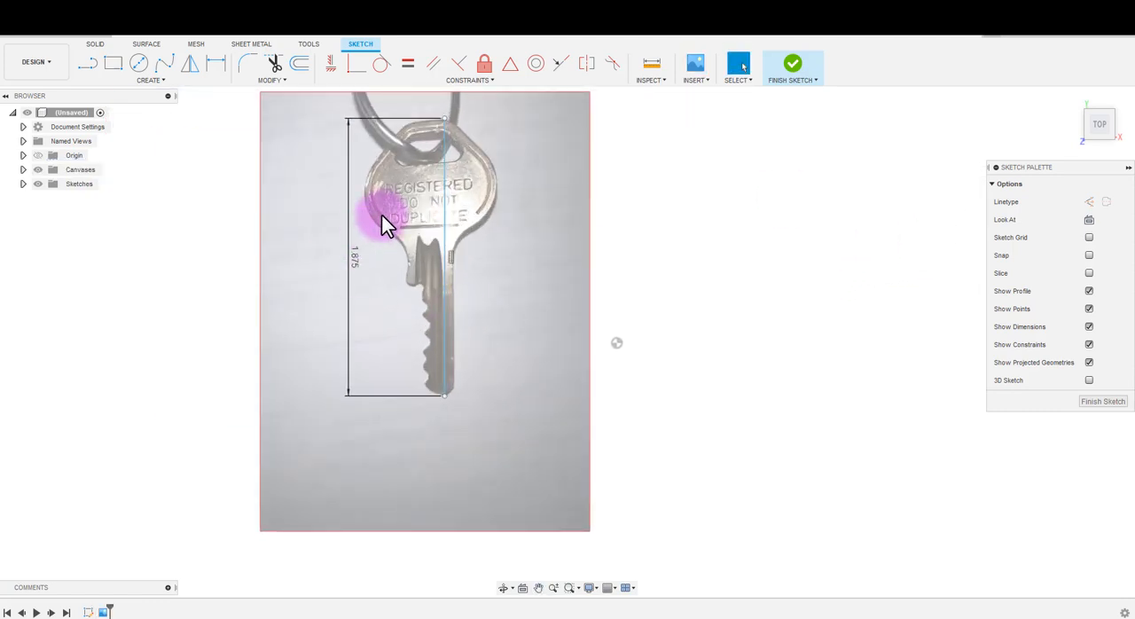
scroll(381, 224, "up", 5)
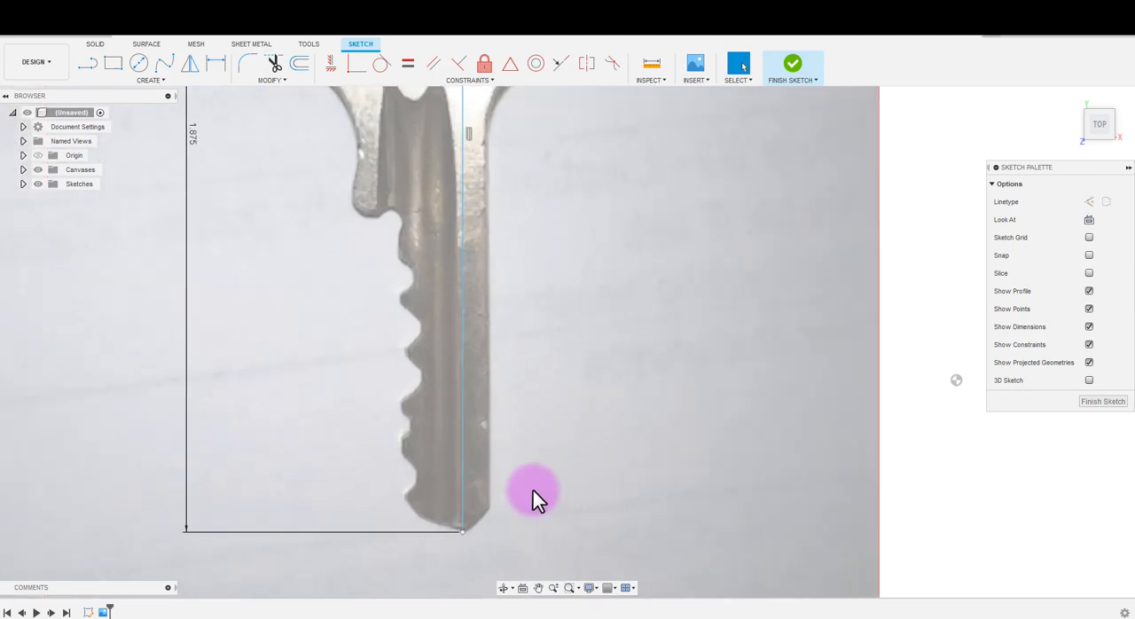
scroll(506, 513, "down", 1)
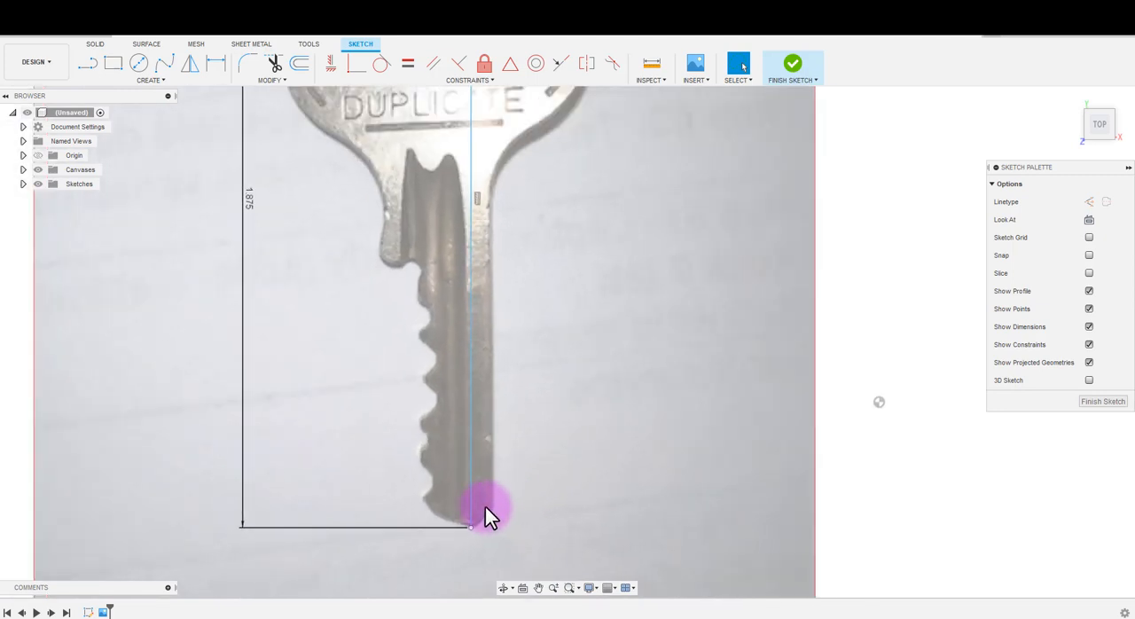
key("l")
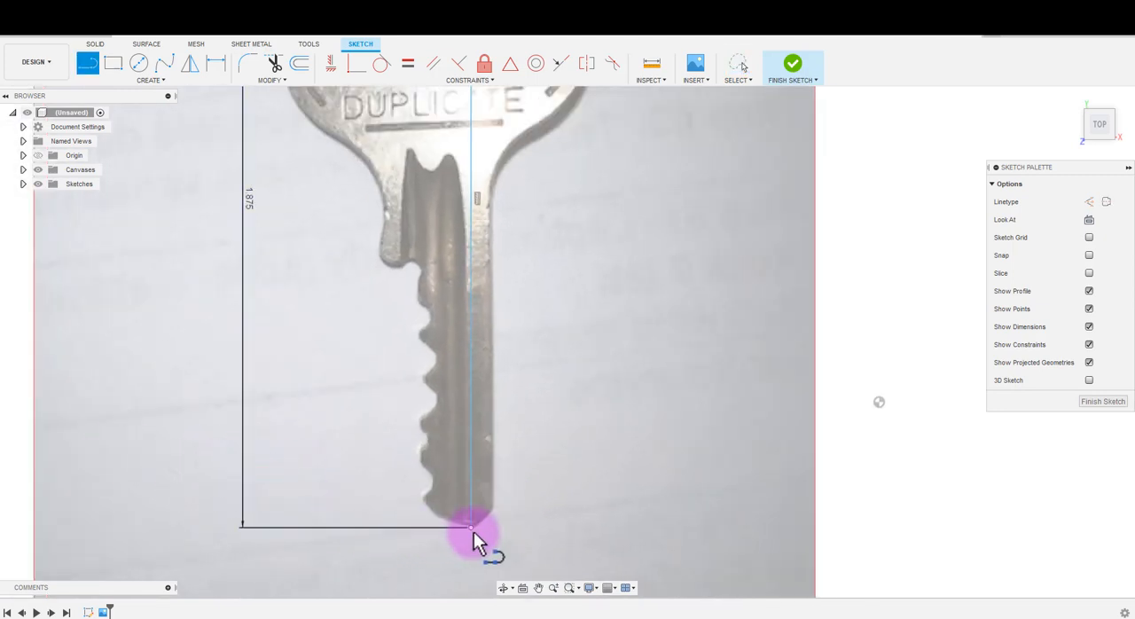
left_click(470, 527)
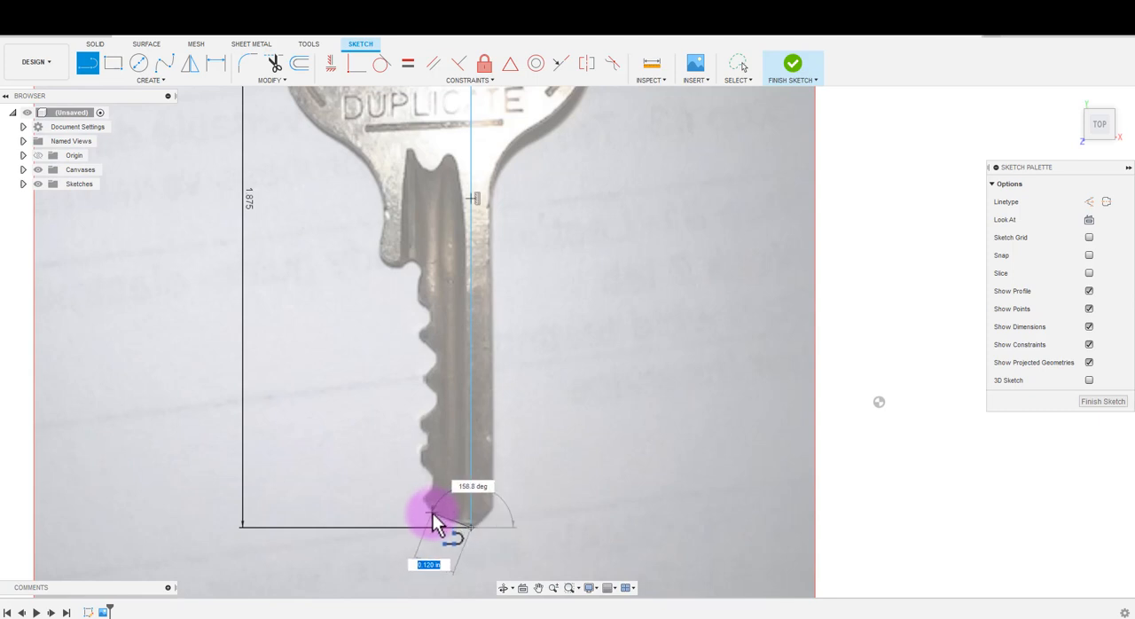
left_click(433, 512)
scroll(433, 514, "up", 2)
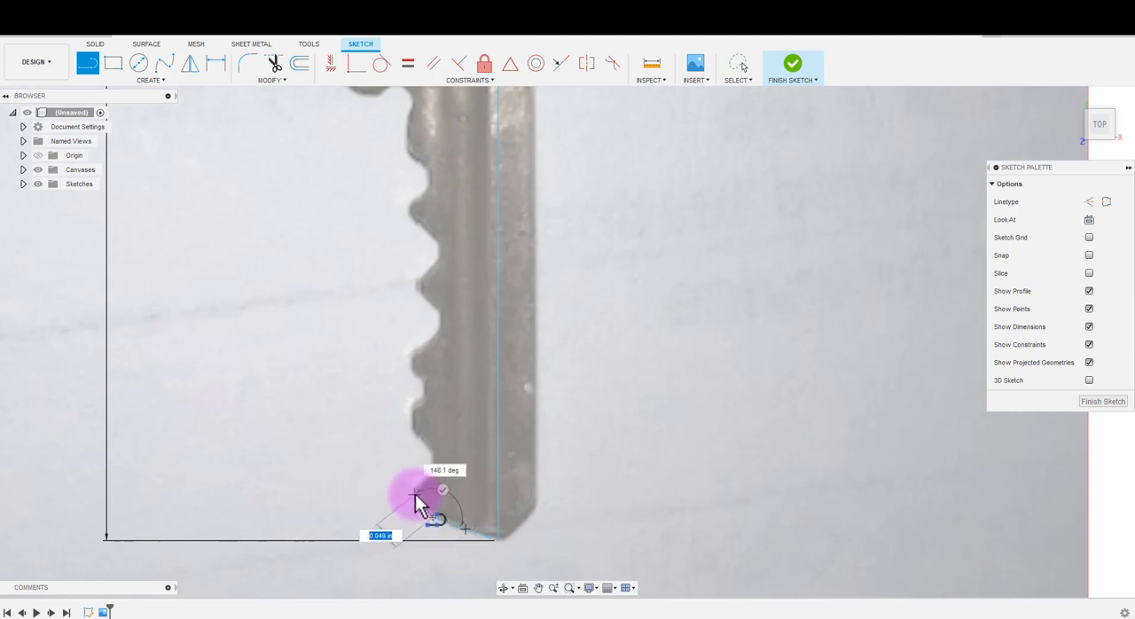
left_click(416, 494)
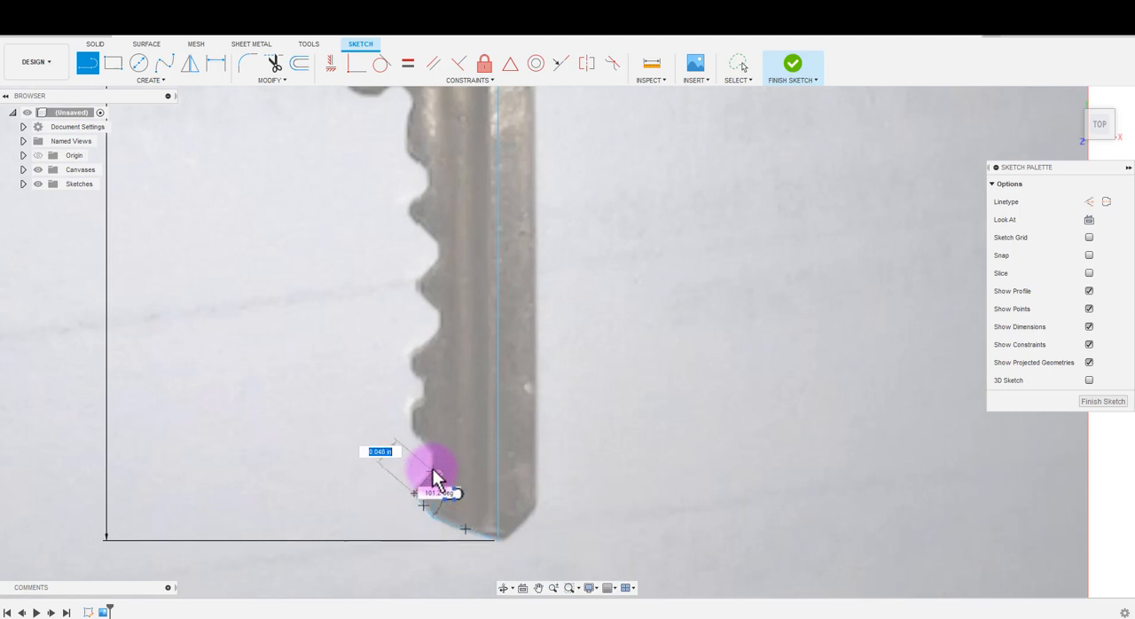
scroll(417, 496, "up", 3)
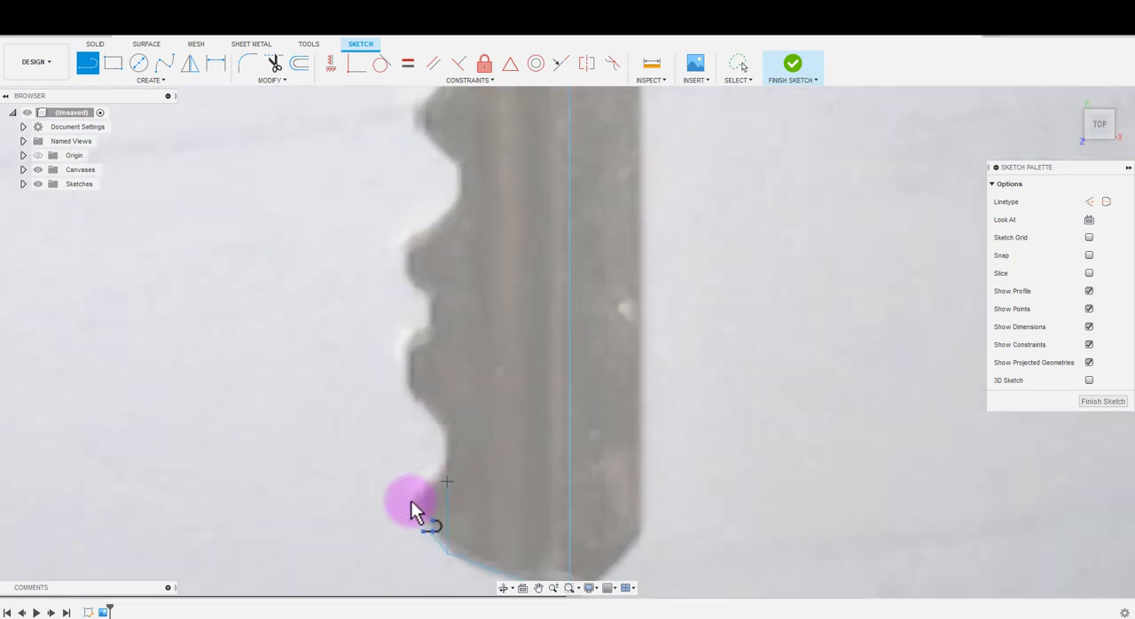
left_click(413, 505)
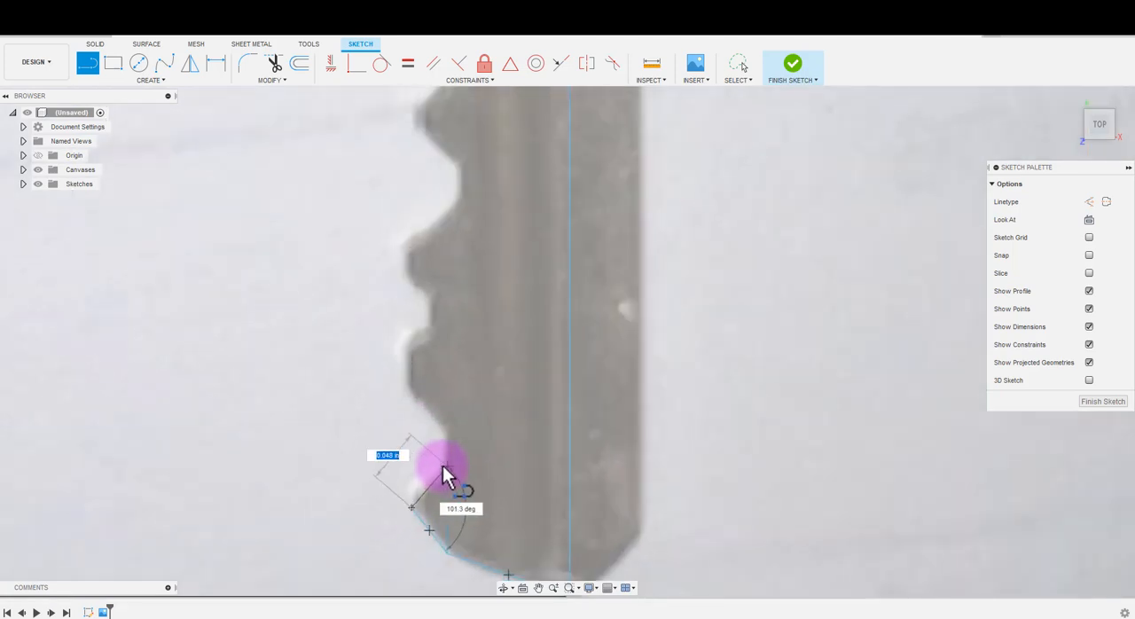
- Continue the line chain up the toothed edge, tracing the two lowest notches and the two teeth above them
left_click(444, 427)
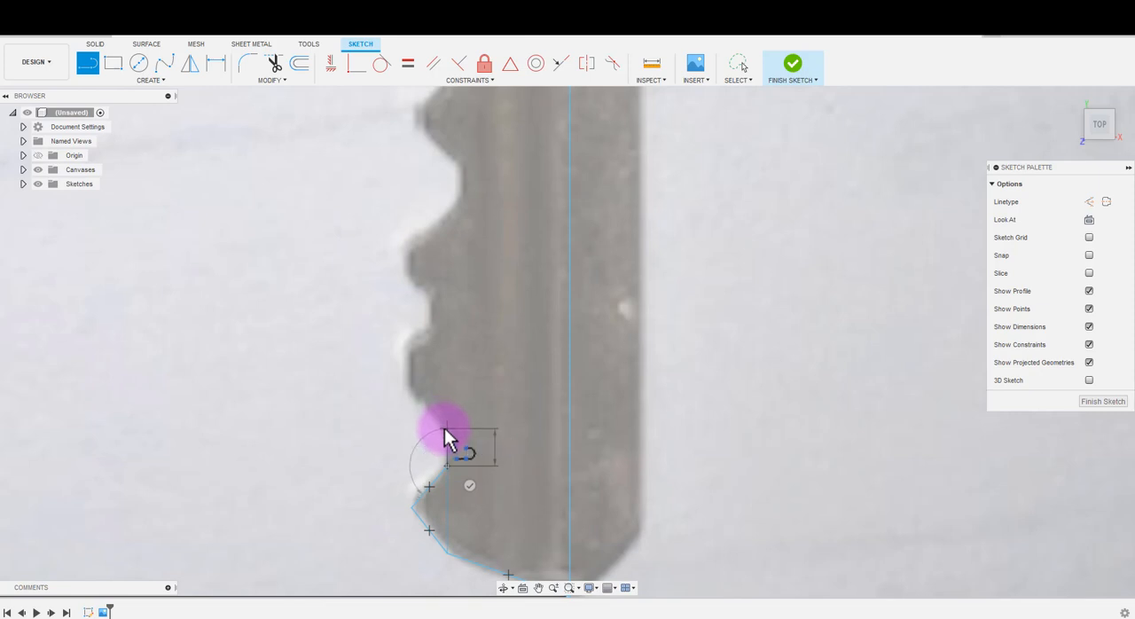
left_click_drag(401, 388, 410, 392)
left_click(410, 394)
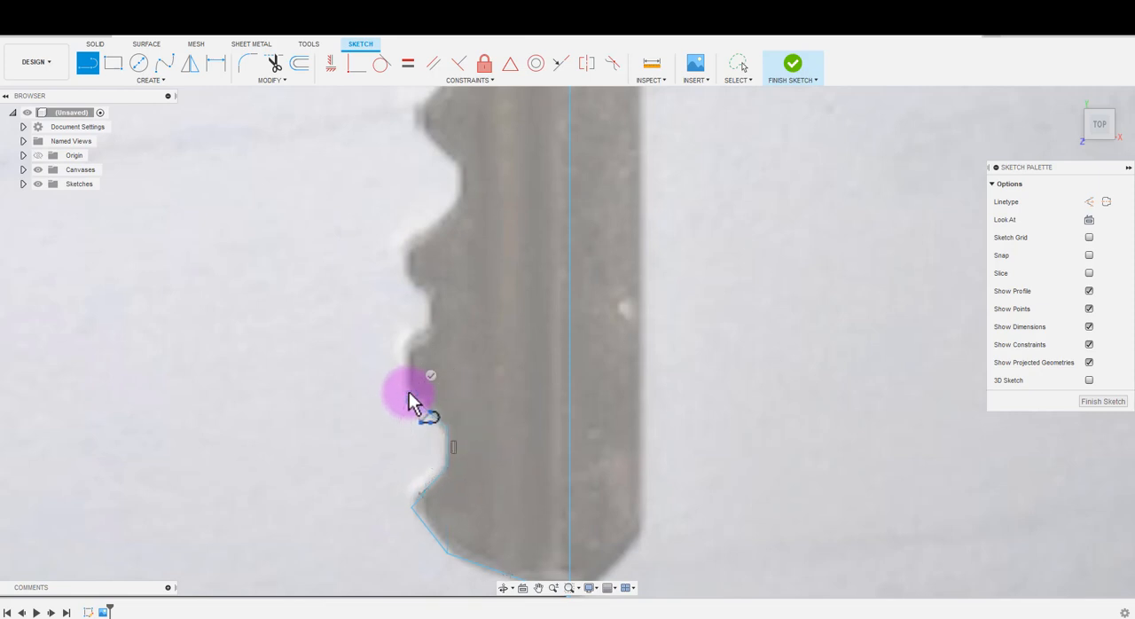
left_click(408, 344)
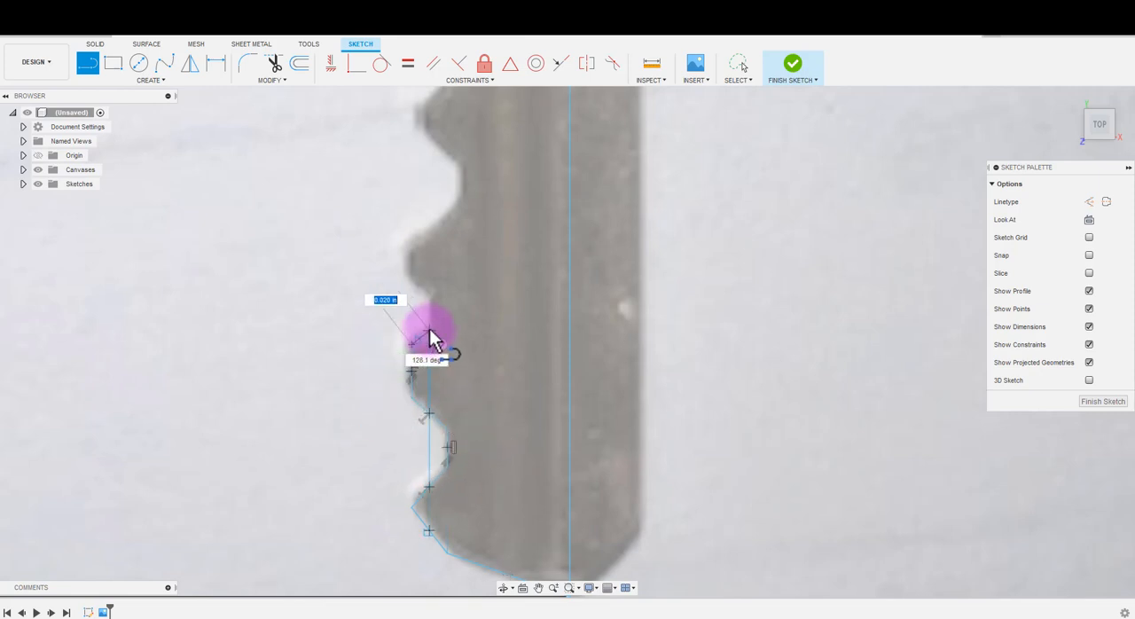
left_click(430, 329)
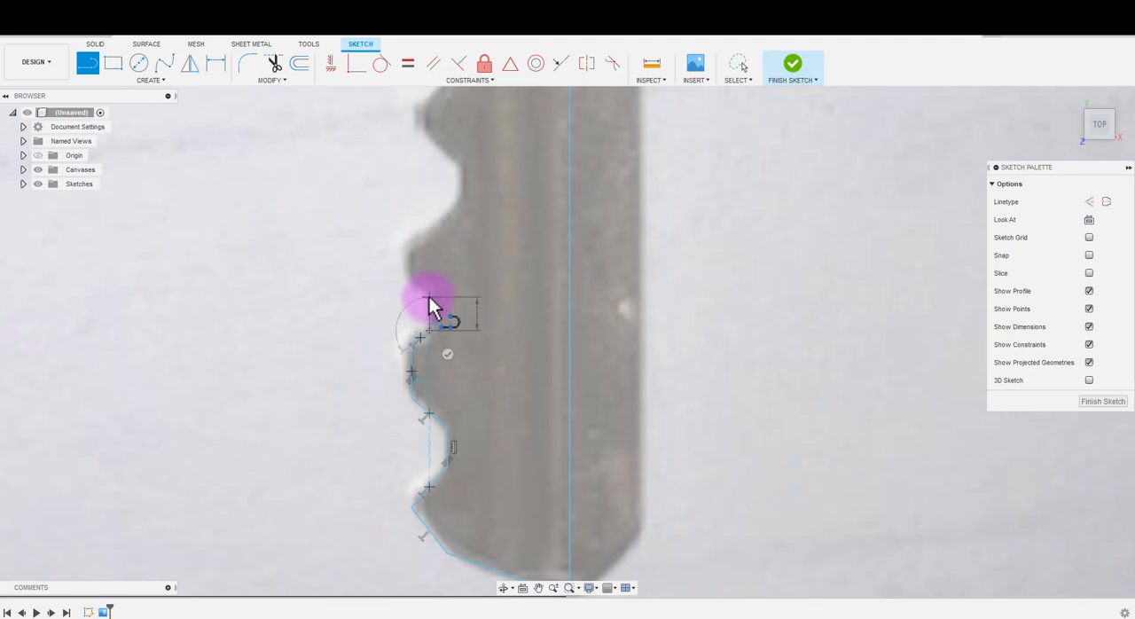
left_click(429, 302)
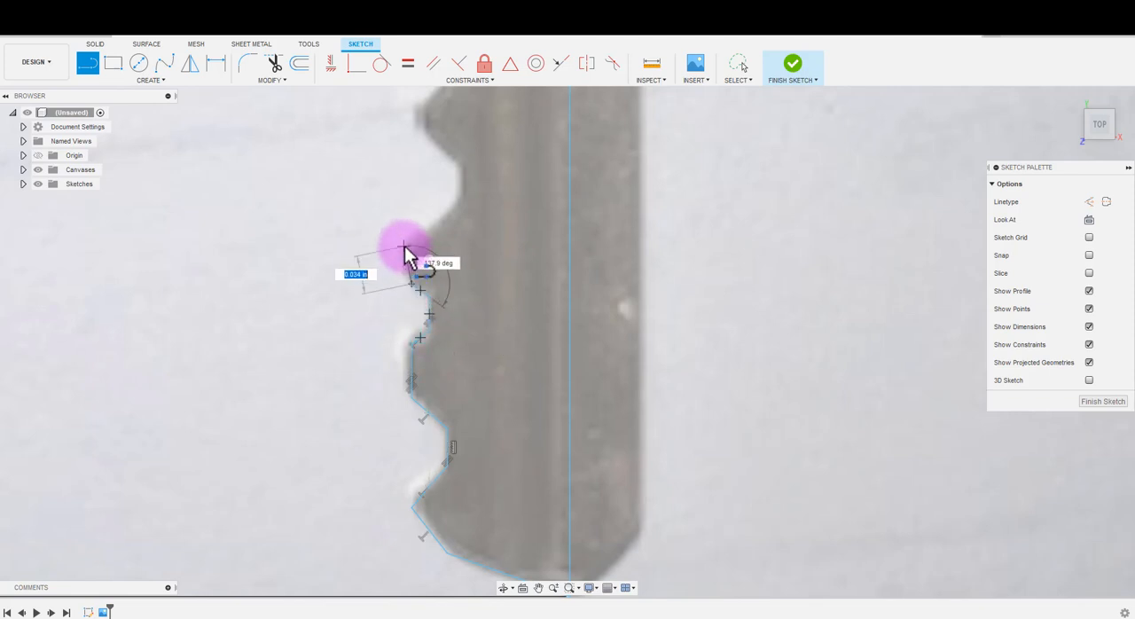
left_click(413, 245)
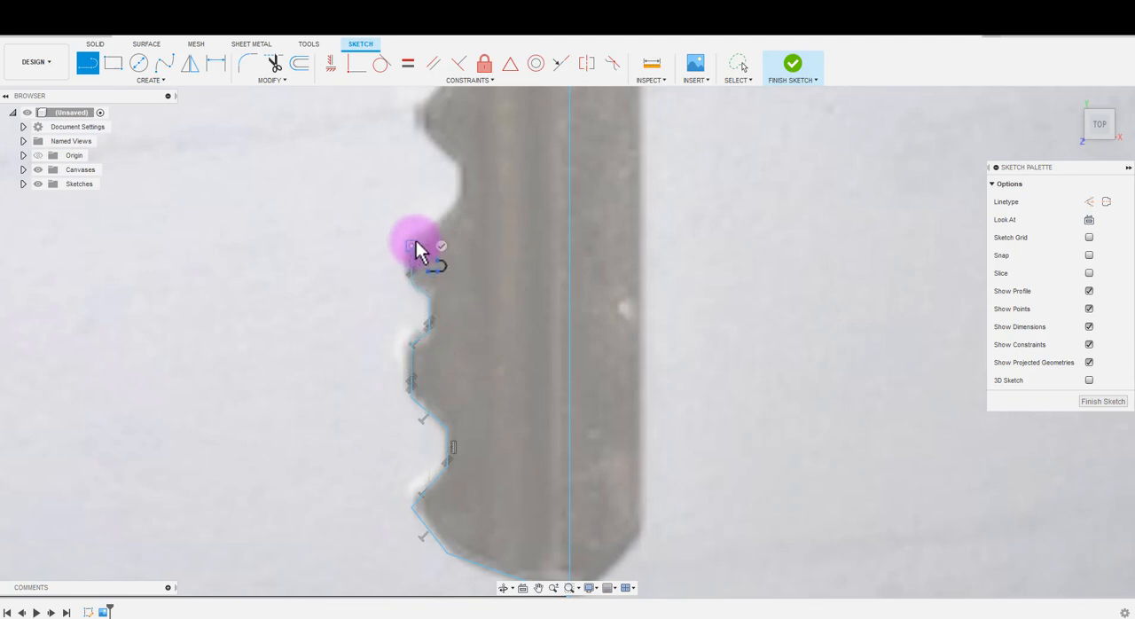
- Trace the third notch from the tip and the small tooth above it with connected lines
left_click(457, 202)
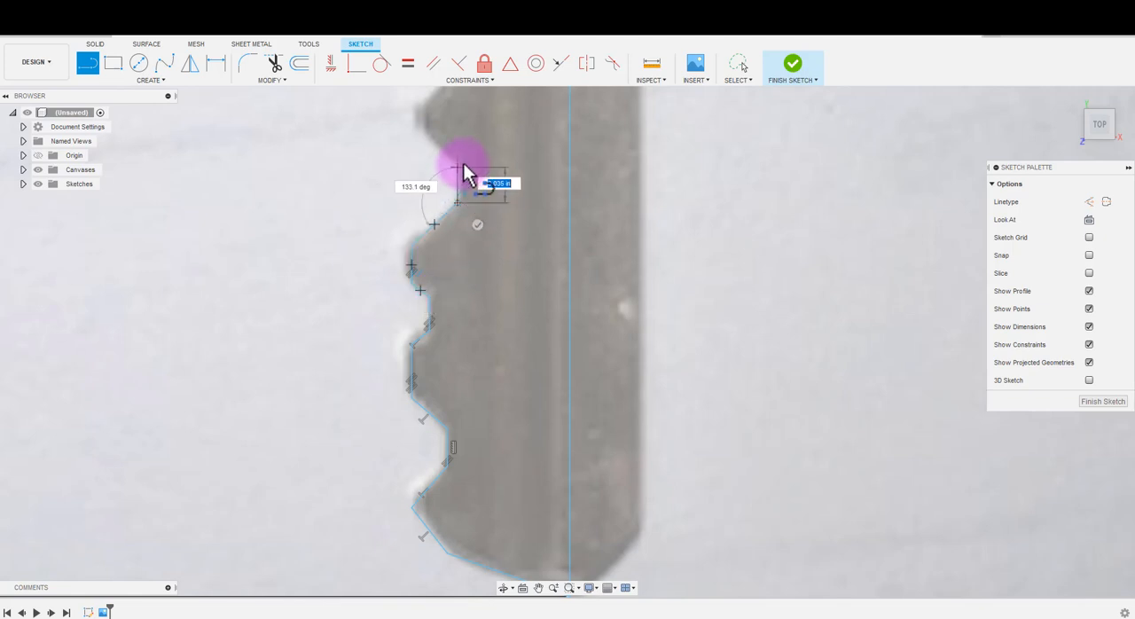
left_click(461, 162)
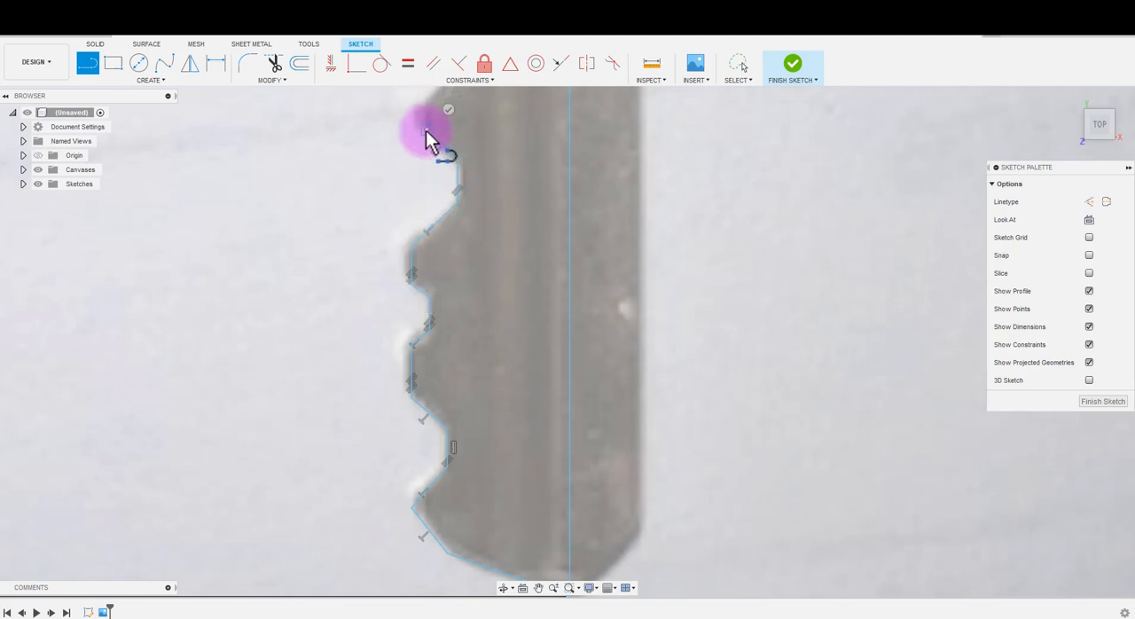
scroll(426, 138, "up", 2)
scroll(429, 141, "down", 2)
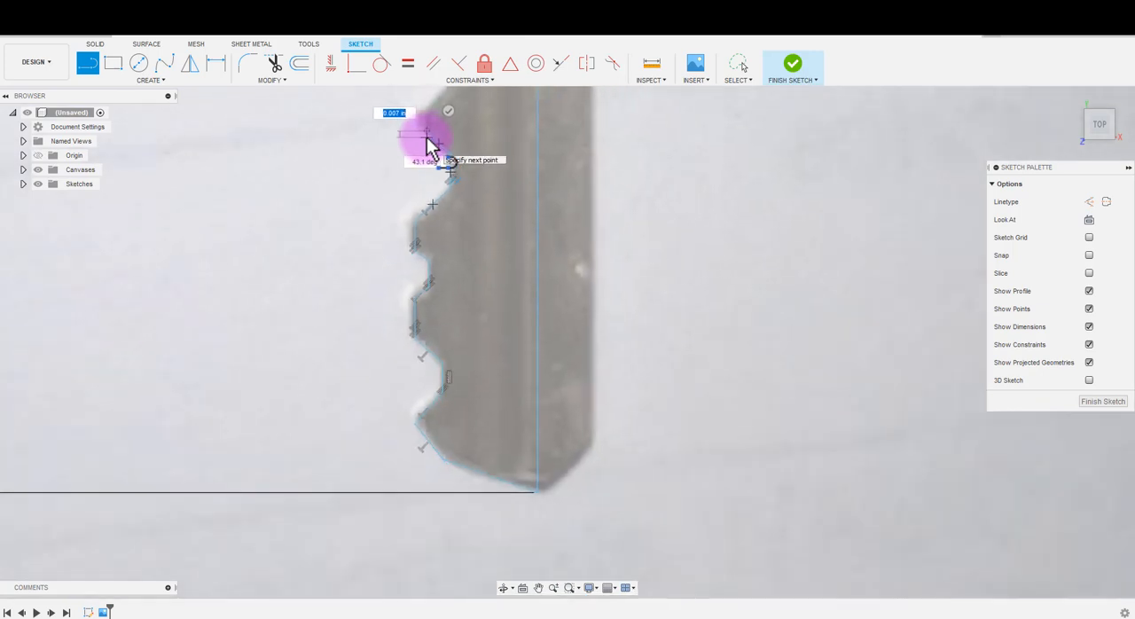
middle_click_drag(431, 145, 463, 386)
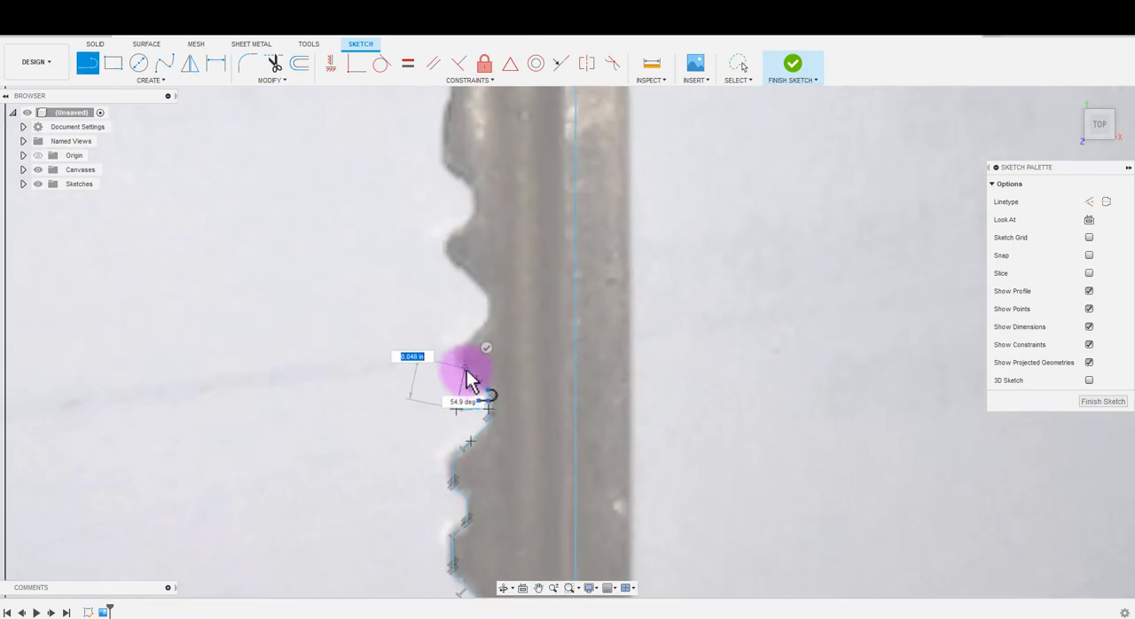
left_click(467, 372)
left_click(462, 350)
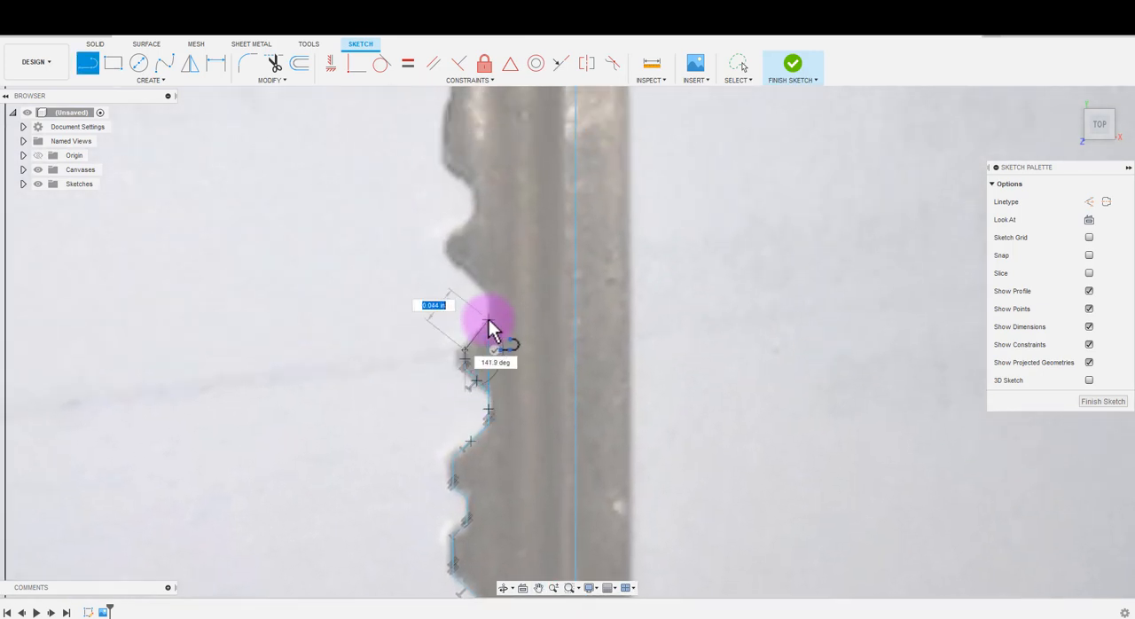
- Trace the fourth notch and its sloped edge, about 0.05 in long, up to the rounded tooth, and end the line chain
left_click(489, 318)
left_click(487, 292)
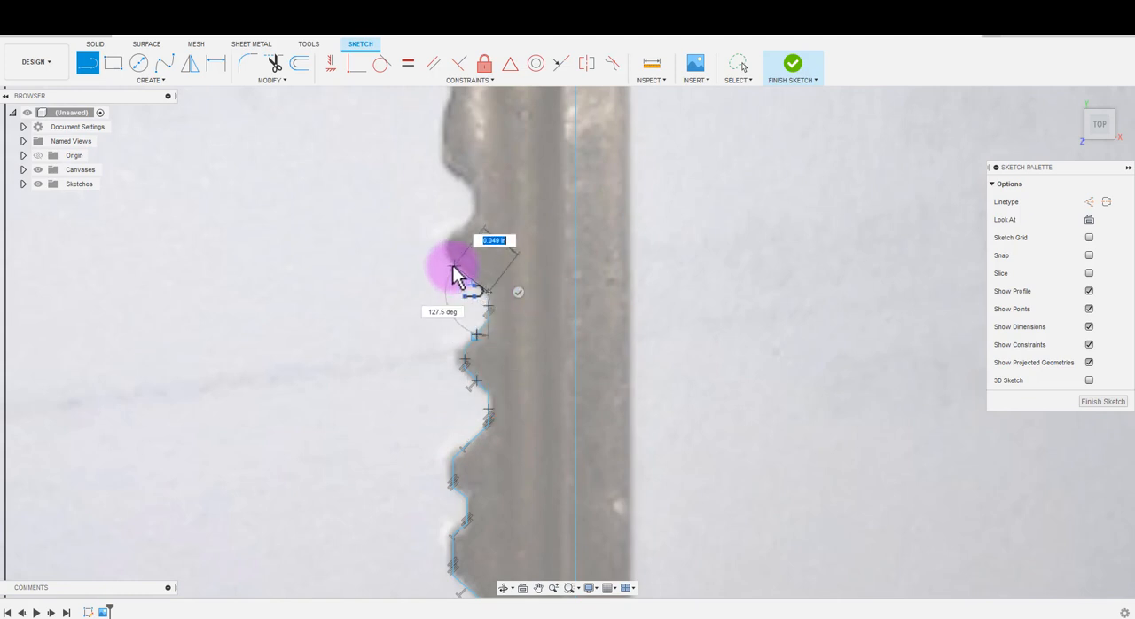
left_click(453, 262)
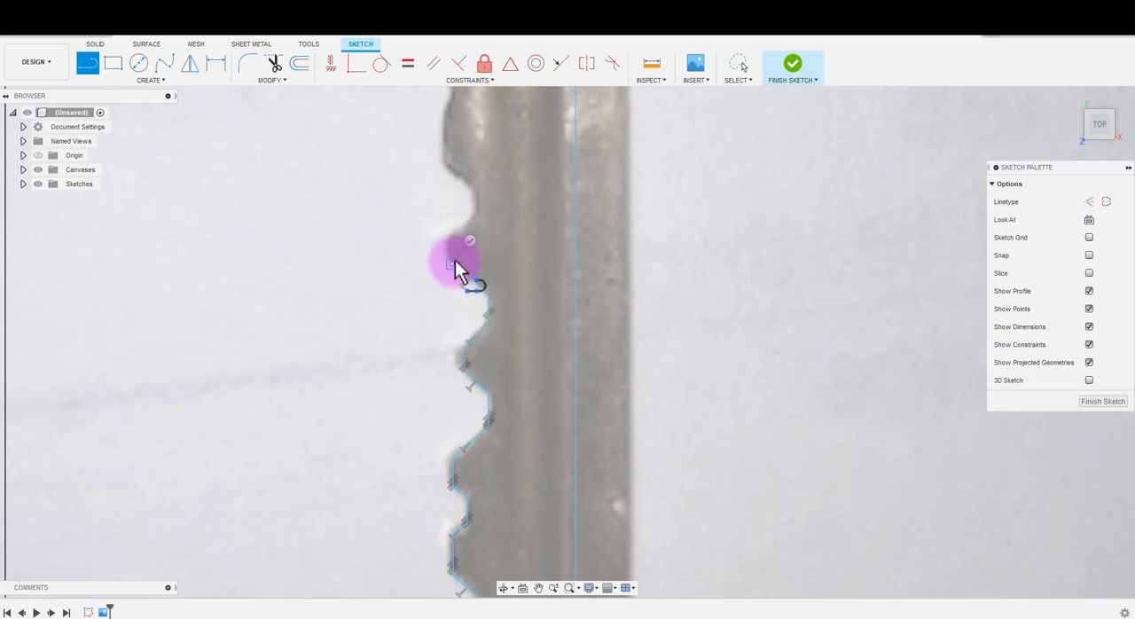
scroll(443, 252, "up", 5)
scroll(439, 253, "up", 2)
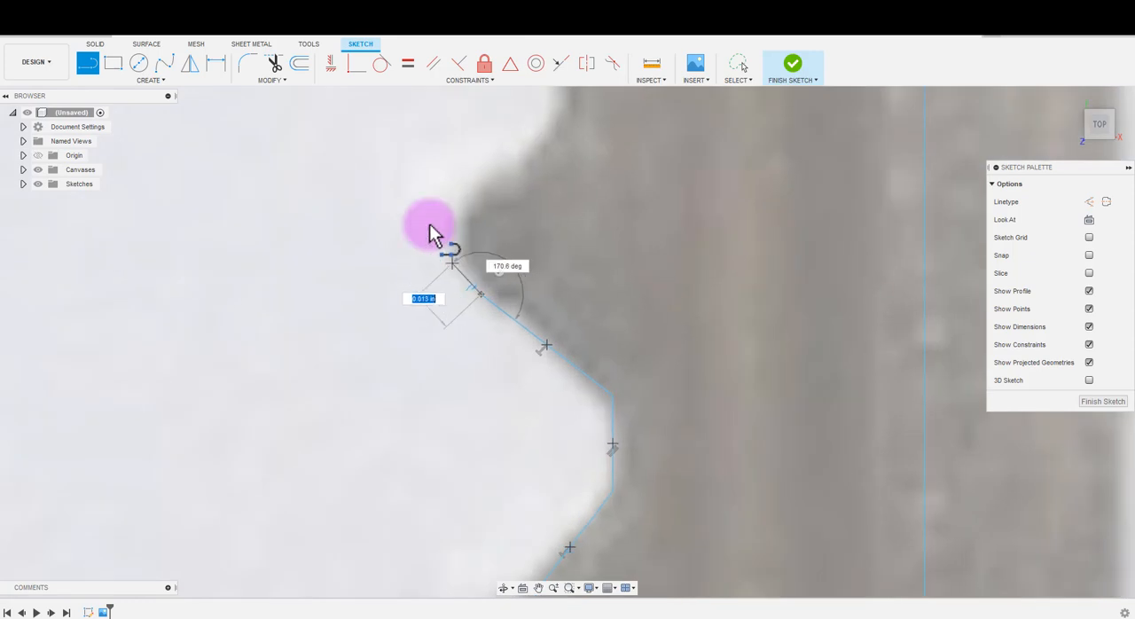
key("Escape")
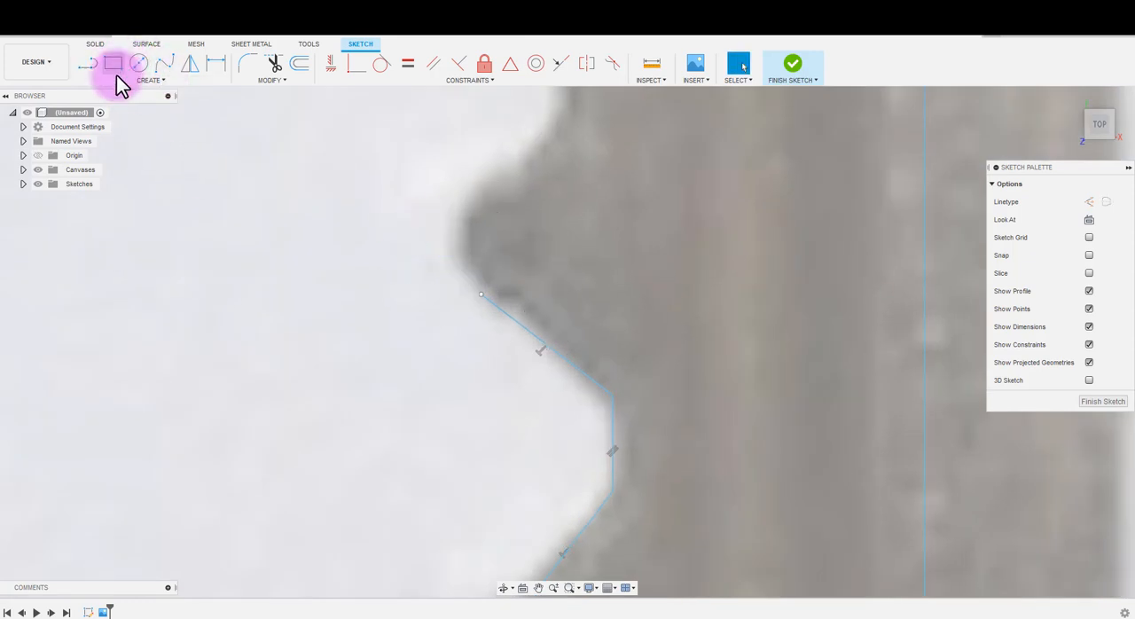
- Draw a three-point arc around the rounded tooth's tip, starting from the last line's endpoint and tangent to that line
key("l")
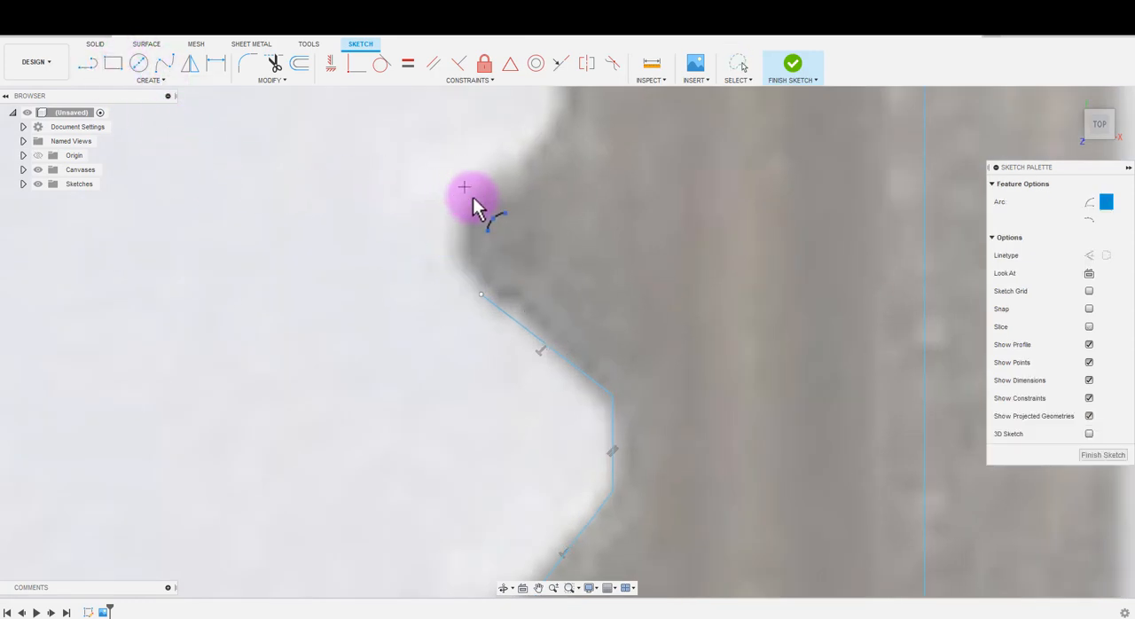
left_click_drag(481, 294, 468, 225)
scroll(472, 195, "up", 2)
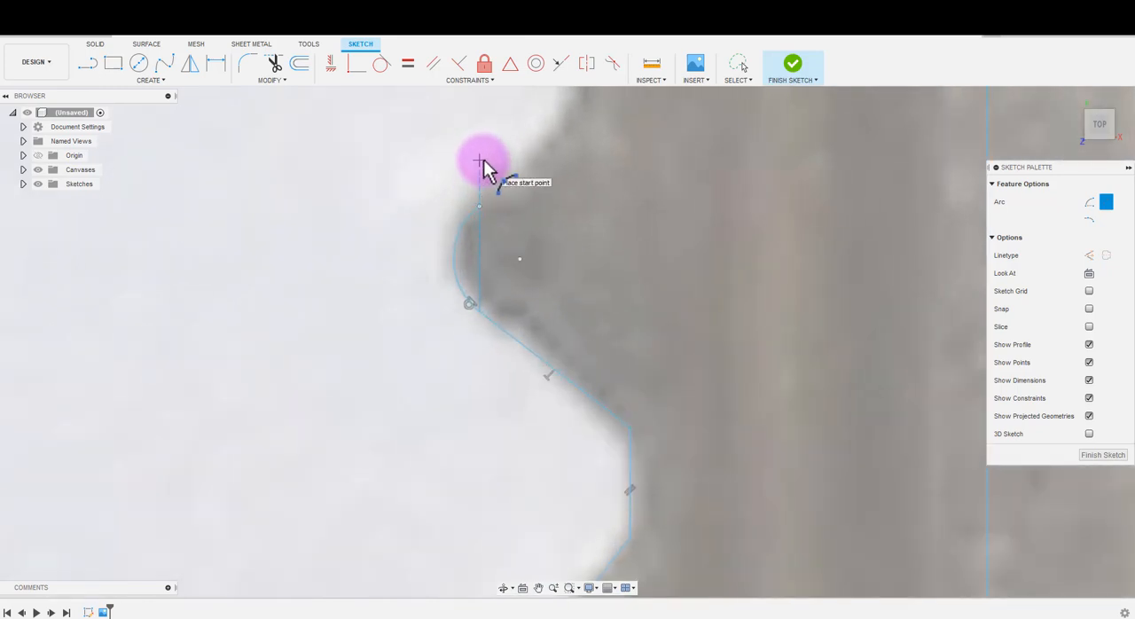
- Trace the notch above the rounded tooth from the arc's free end with lines about 0.034 in sloped, vertical, and 0.039 in sloped, ending the chain
key("Escape")
mouse_move(540, 240)
middle_mouse_down()
mouse_move(537, 400)
mouse_move(507, 462)
middle_mouse_up()
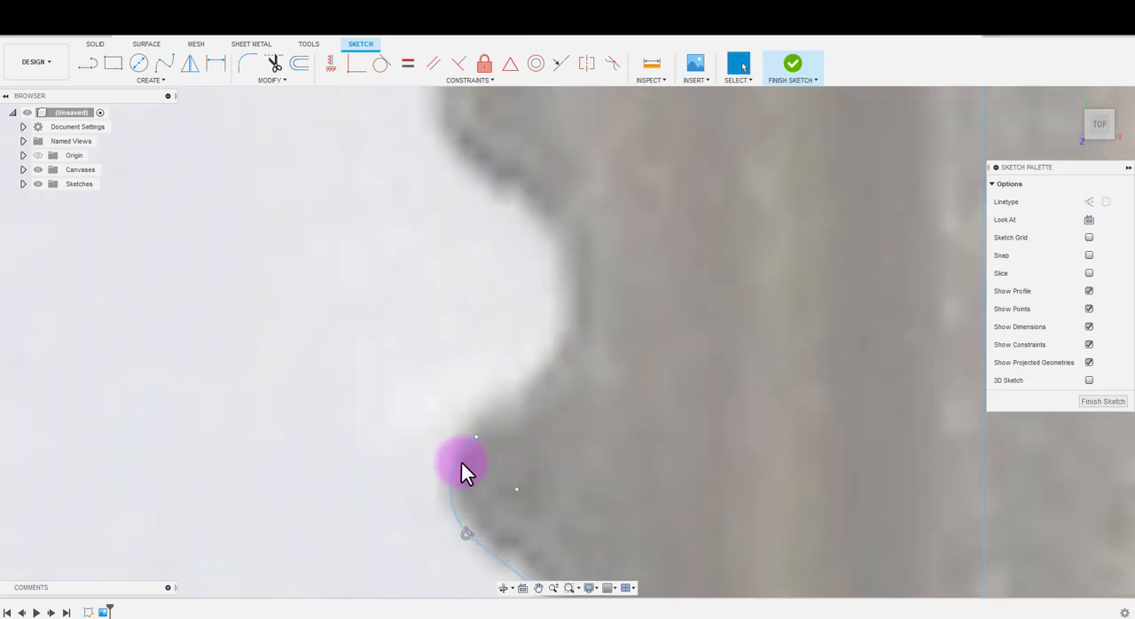
key("l")
left_click(476, 436)
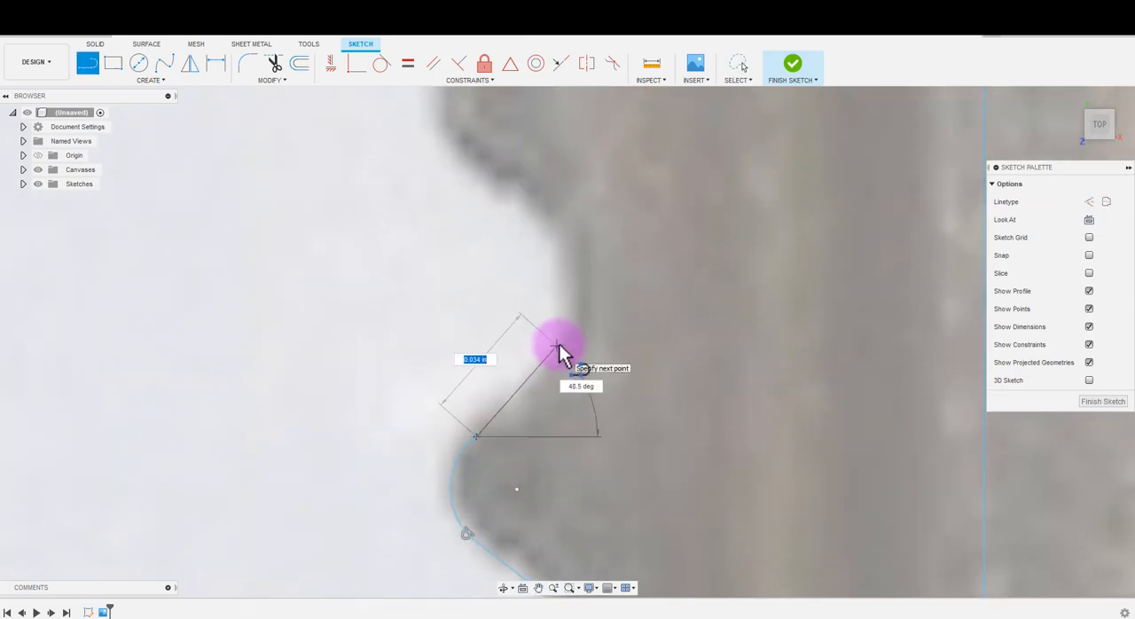
left_click(560, 345)
left_click(561, 241)
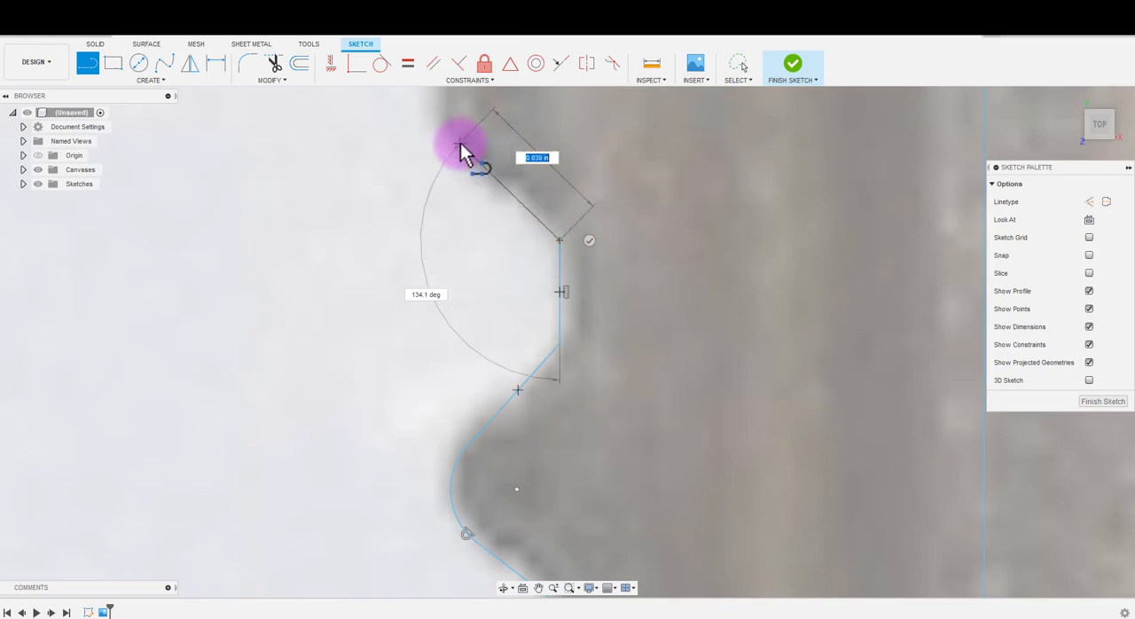
left_click(461, 143)
scroll(460, 143, "down", 5)
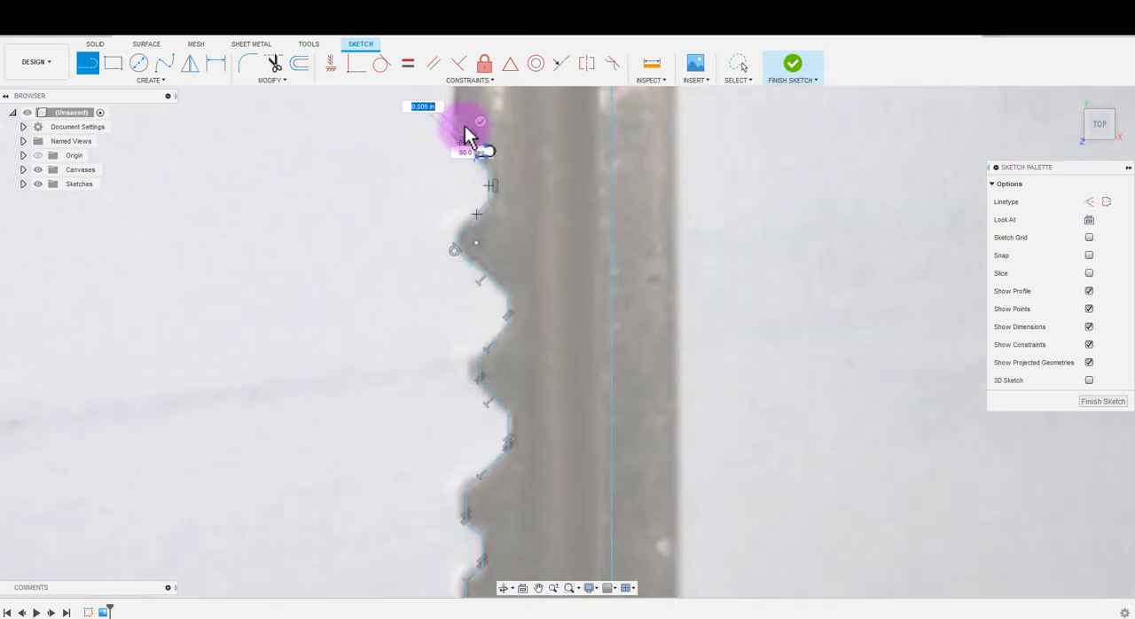
scroll(466, 128, "down", 4)
scroll(785, 367, "down", 1)
key("Escape")
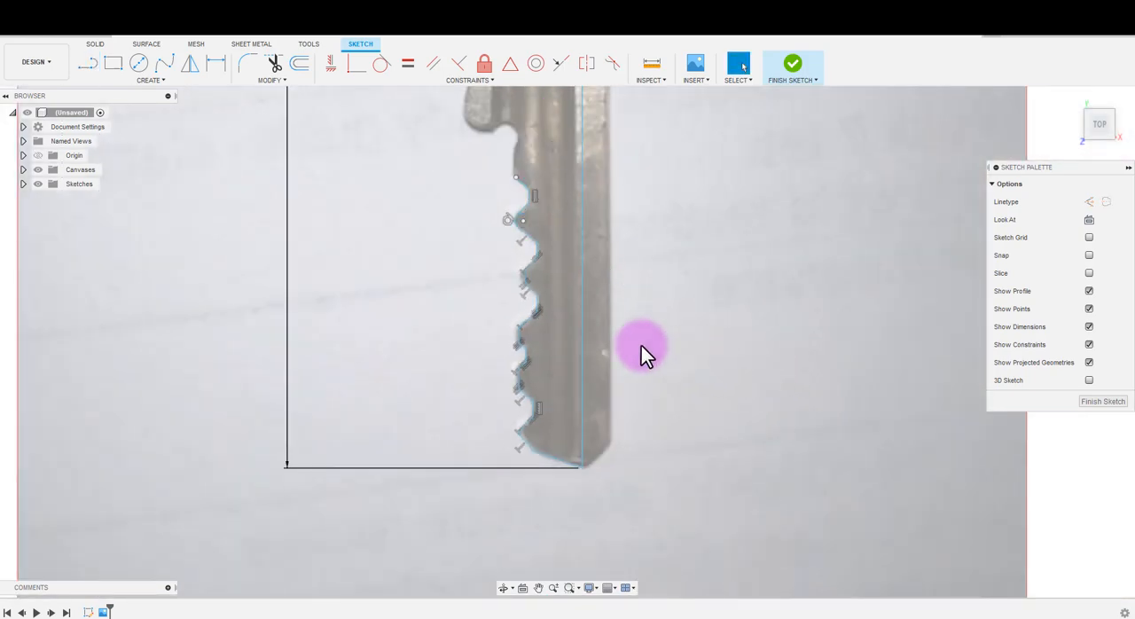
- Examine the traced toothed edge against the key photo, along with the untraced shoulder, head and straight back edge
middle_click_drag(612, 345, 639, 567)
scroll(639, 543, "down", 5)
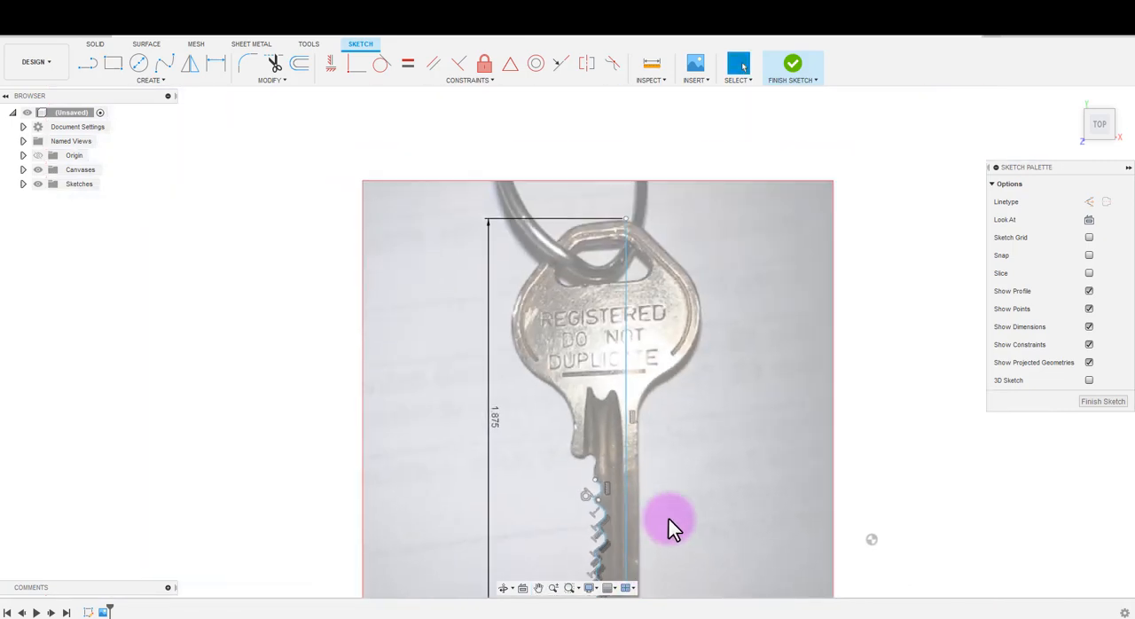
middle_click_drag(669, 519, 598, 393)
scroll(519, 242, "up", 4)
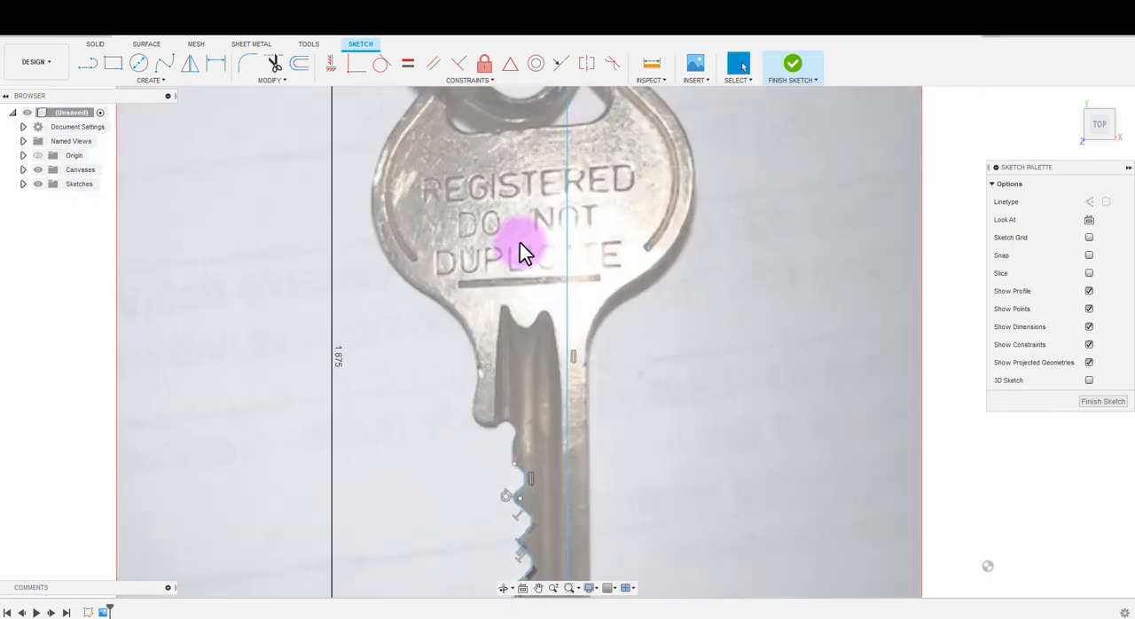
scroll(573, 271, "up", 1)
scroll(564, 364, "down", 5)
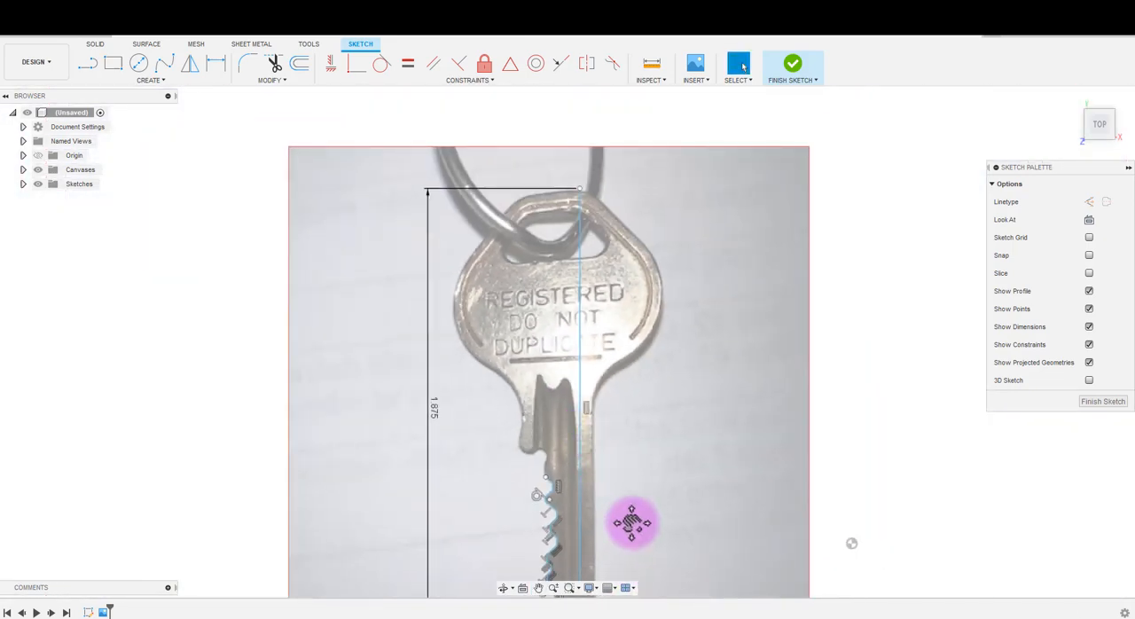
middle_click_drag(632, 524, 615, 425)
scroll(556, 432, "up", 6)
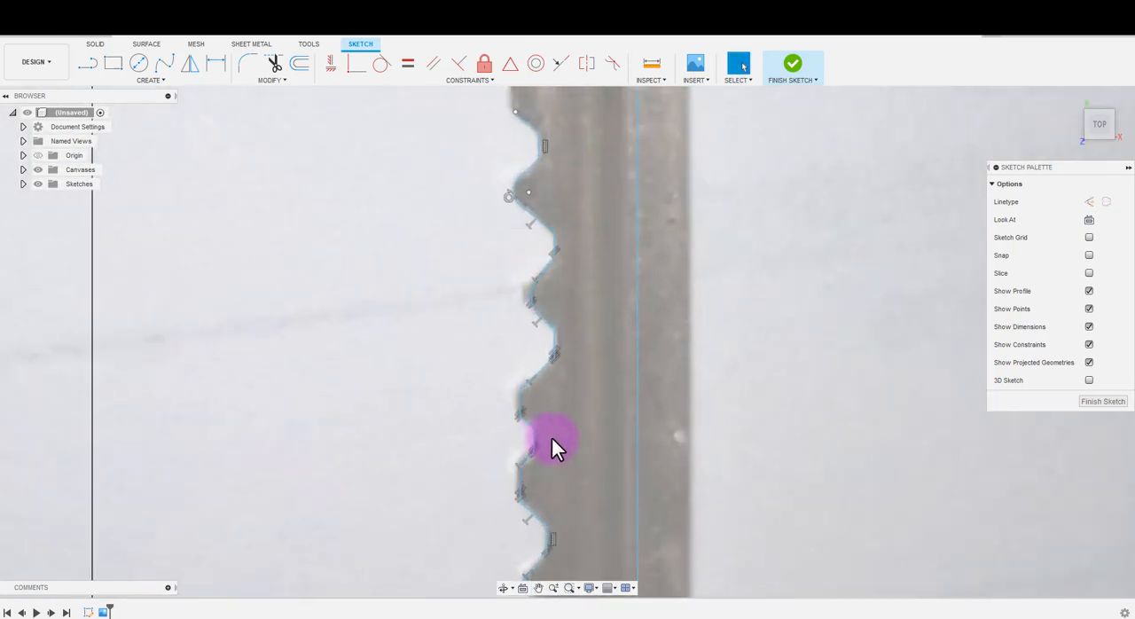
scroll(551, 439, "down", 6)
middle_click_drag(609, 246, 616, 333)
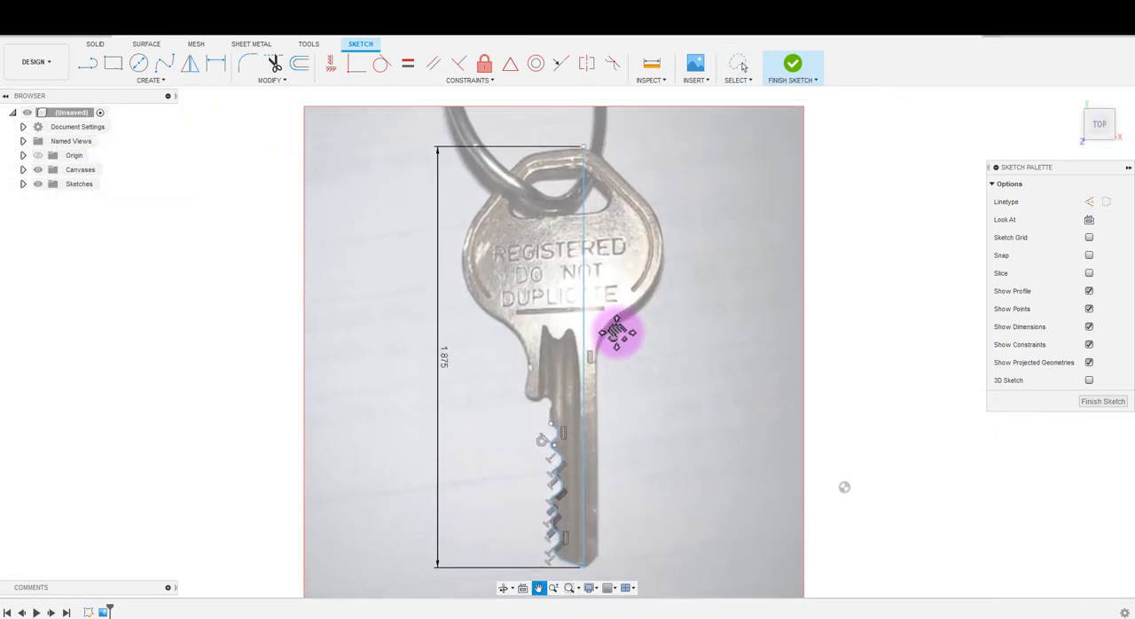
left_click_drag(617, 332, 619, 250)
key("Escape")
scroll(555, 366, "up", 6)
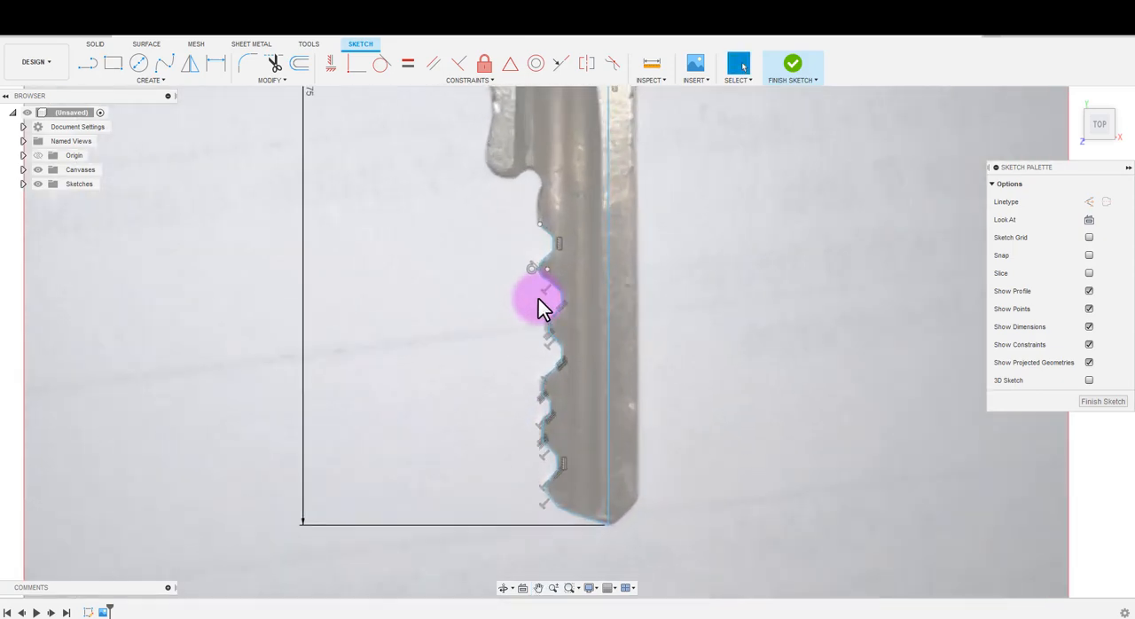
scroll(639, 445, "down", 1)
scroll(633, 464, "down", 1)
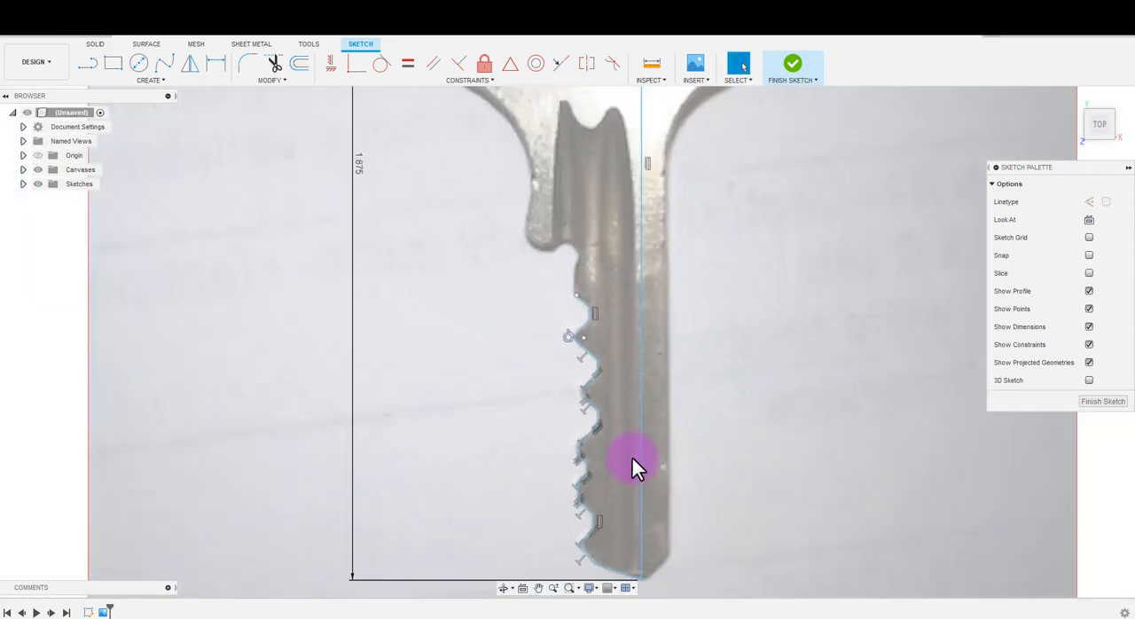
scroll(674, 579, "up", 2)
scroll(667, 573, "down", 4)
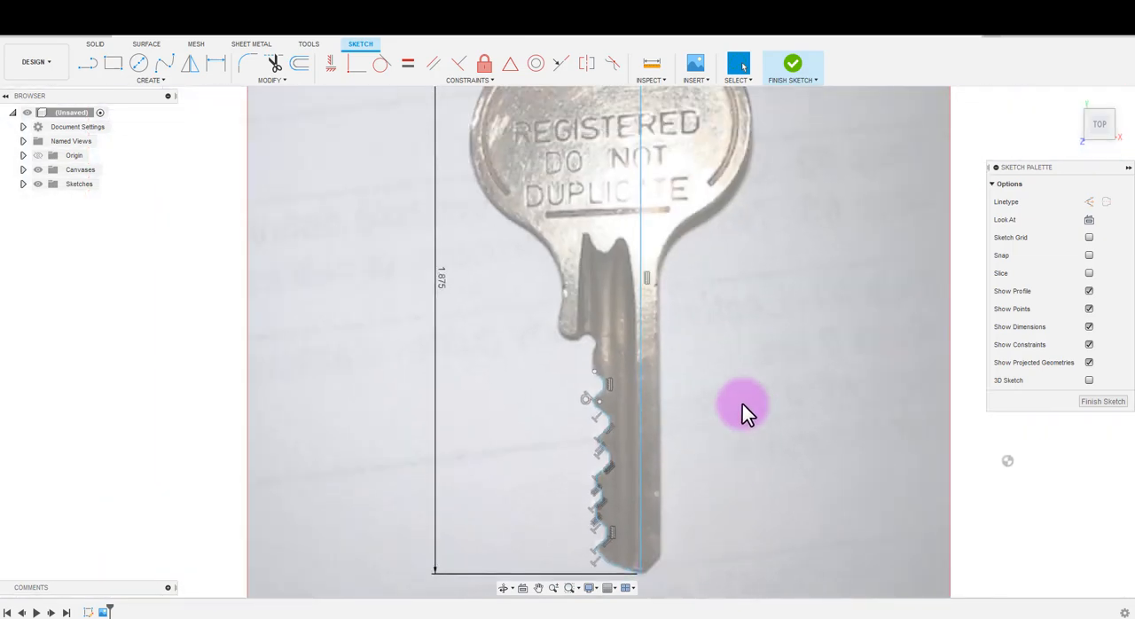
scroll(728, 410, "down", 3)
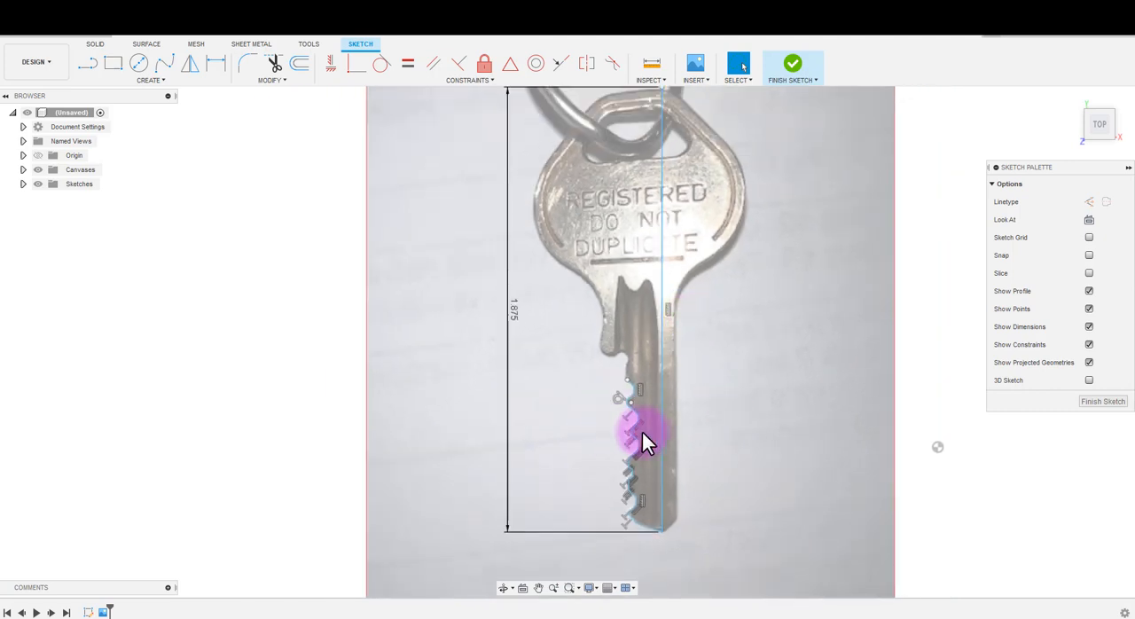